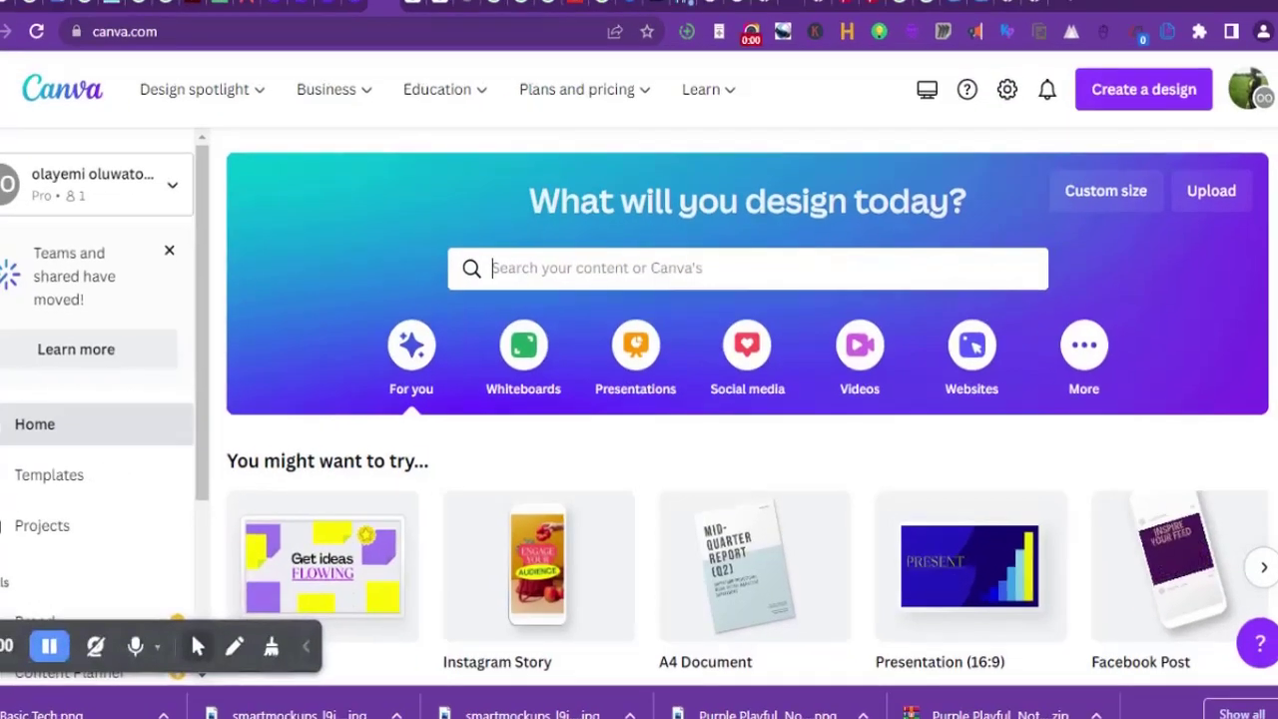
Step: Search Canva templates for 'flashcard' and browse the resulting template grid
left_click(742, 268)
type("flash")
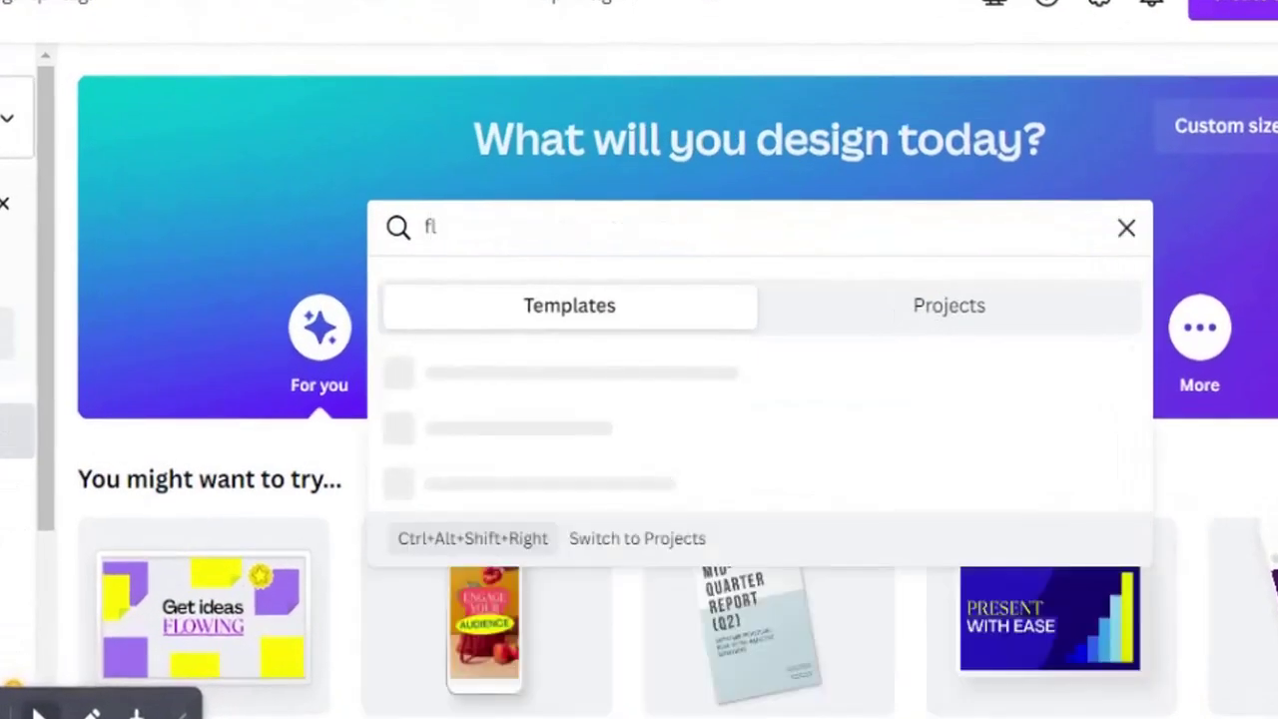
type("card")
key("Return")
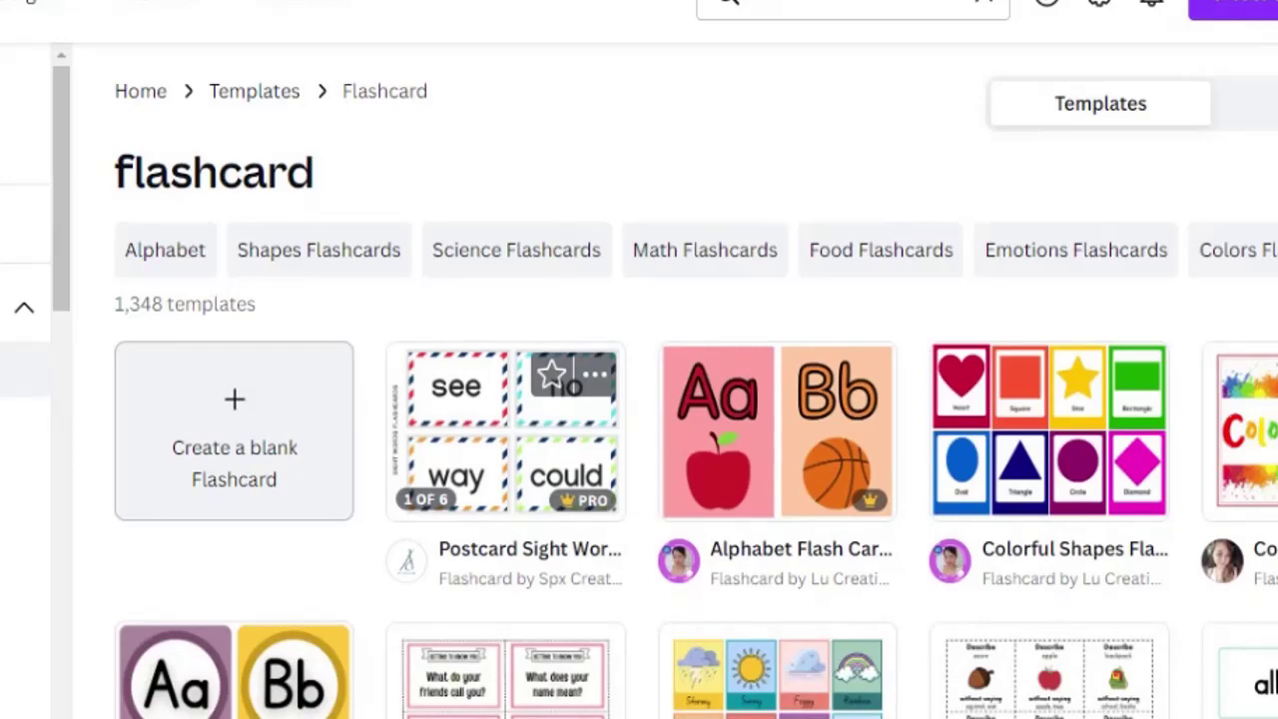
scroll(504, 430, "down", 3)
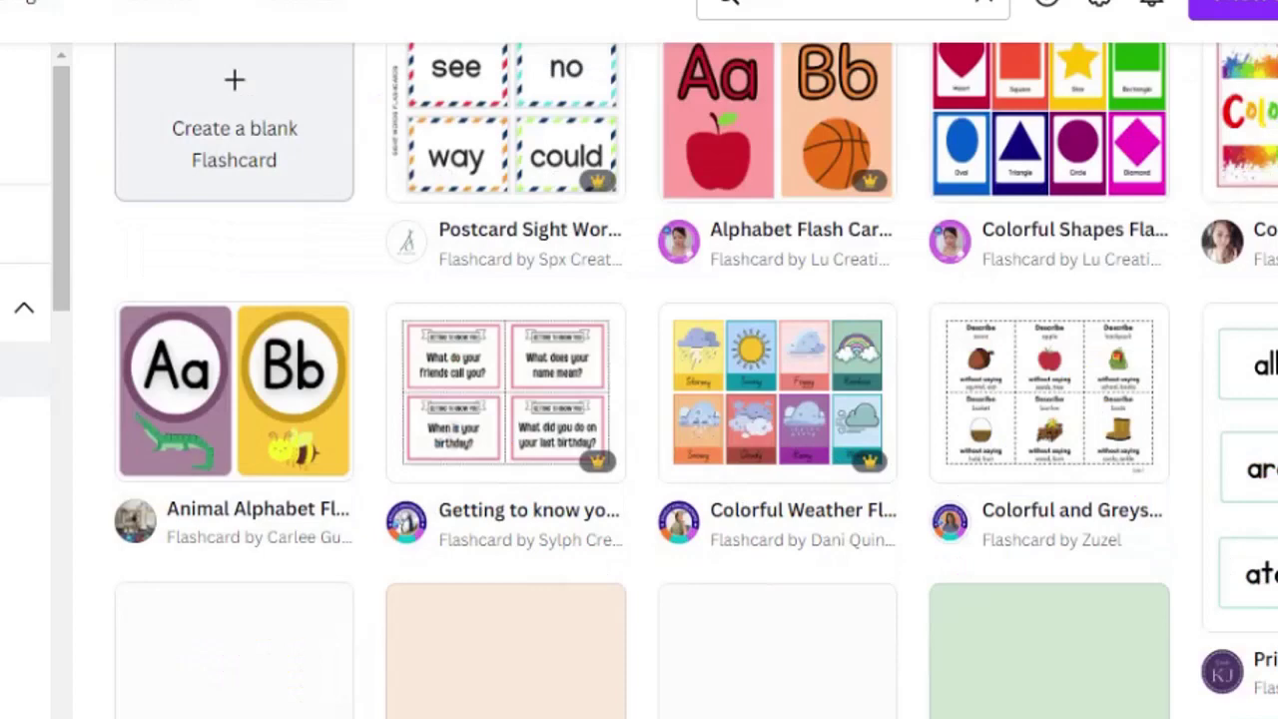
scroll(638, 379, "down", 2)
scroll(638, 379, "down", 3)
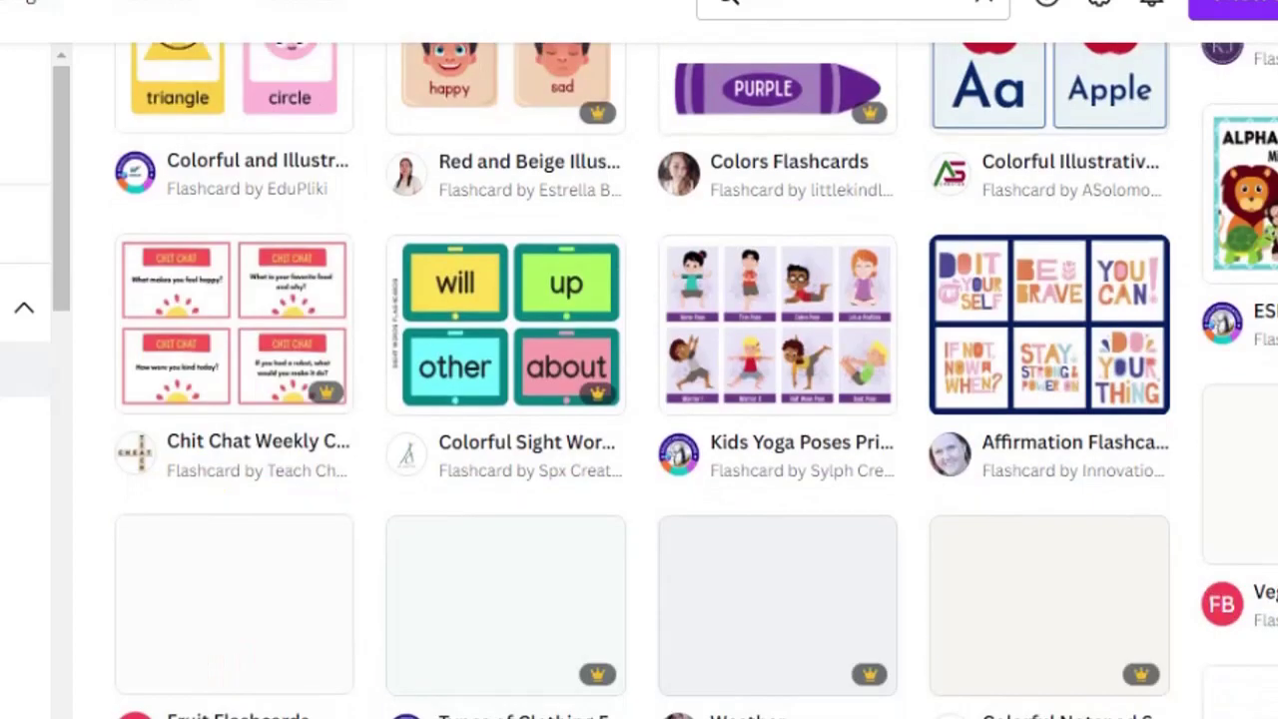
scroll(639, 379, "down", 2)
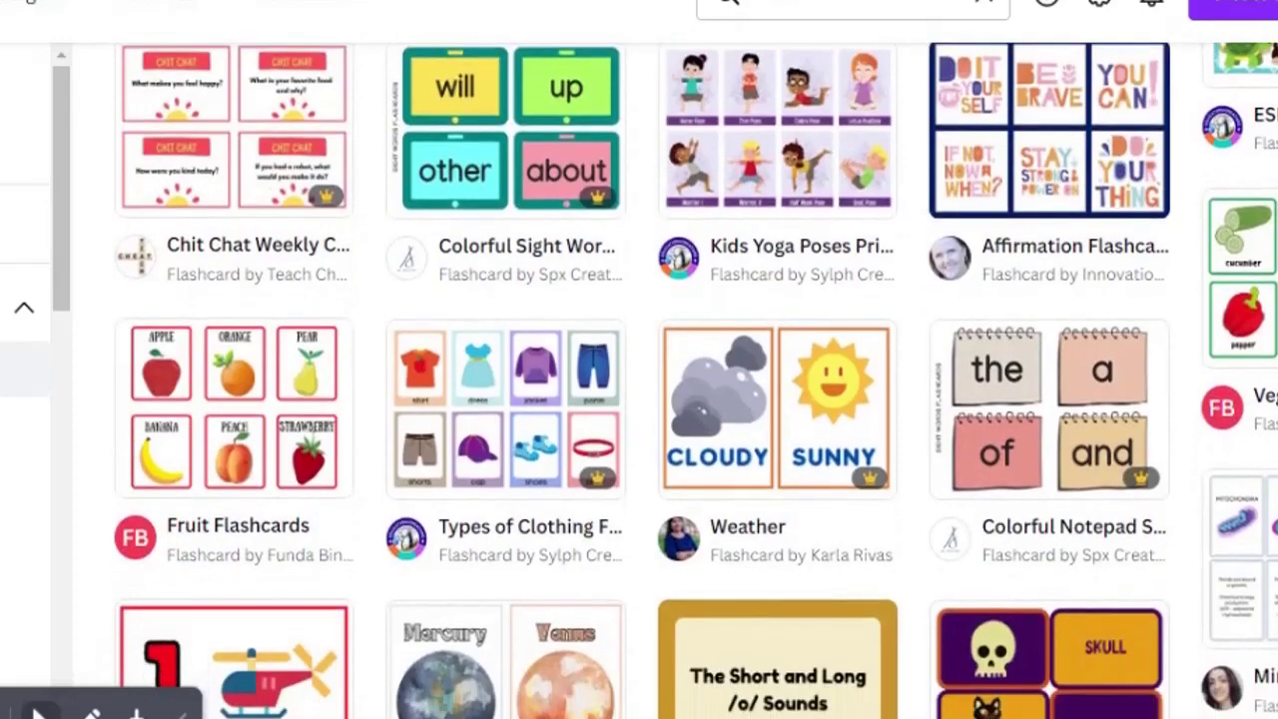
scroll(639, 379, "up", 1)
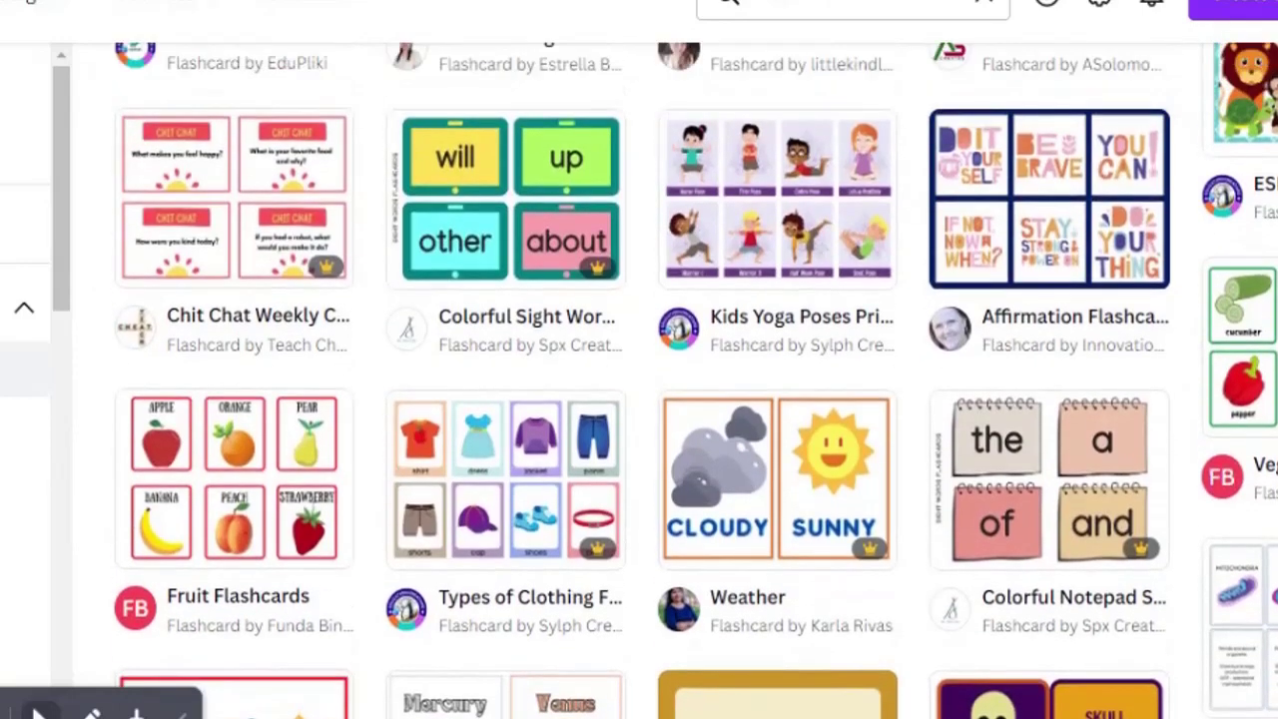
scroll(639, 379, "down", 5)
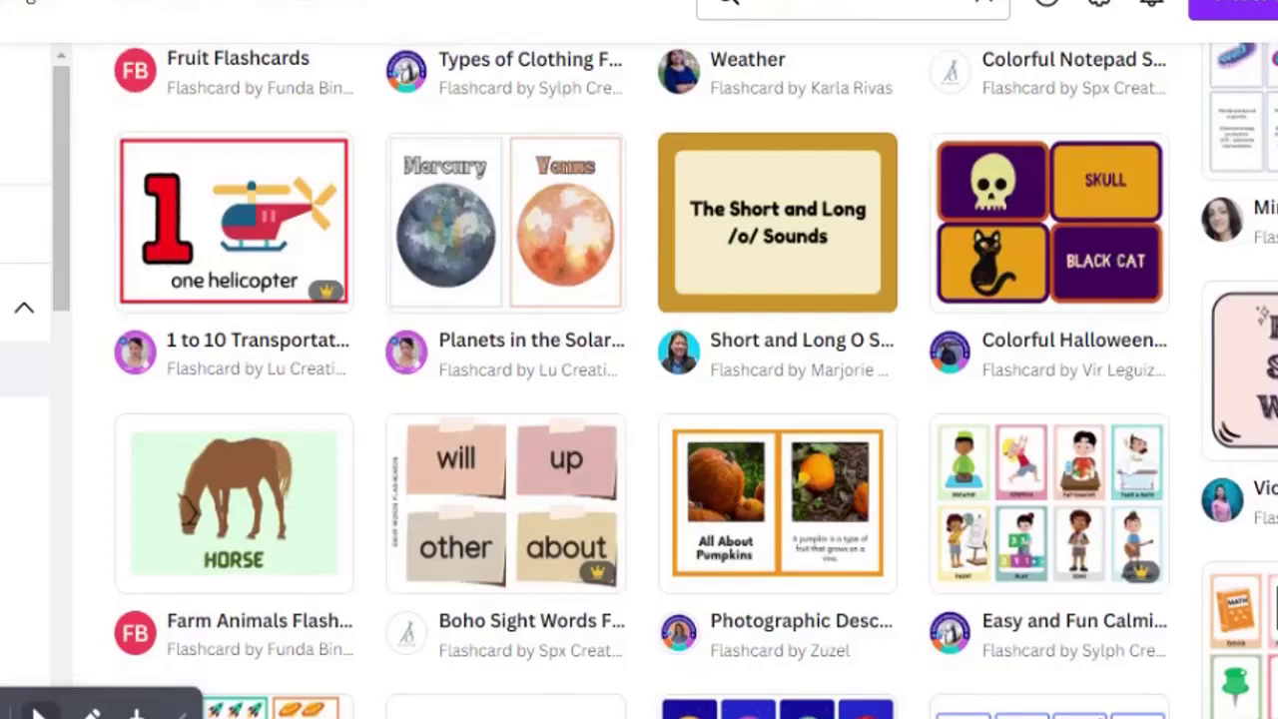
Step: Open the '1 to 10 Transportation' counting flash card template for customising
left_click(225, 240)
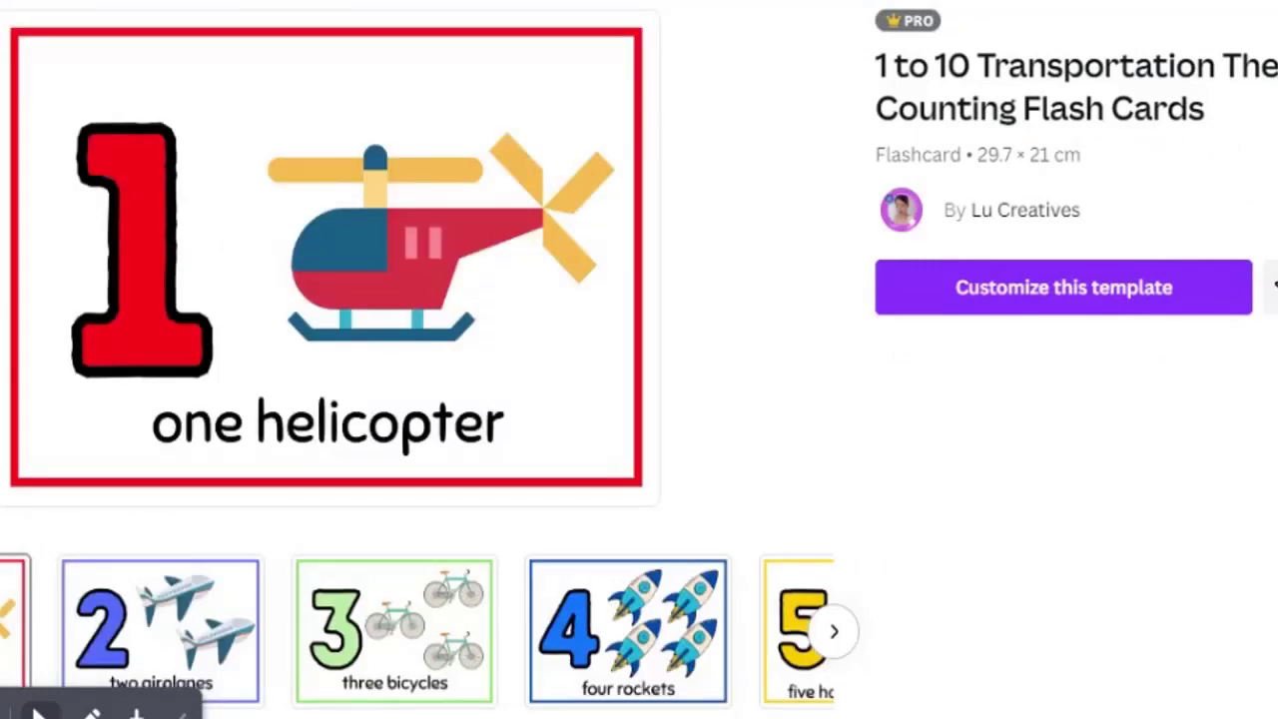
double_click(1076, 311)
left_click(1081, 299)
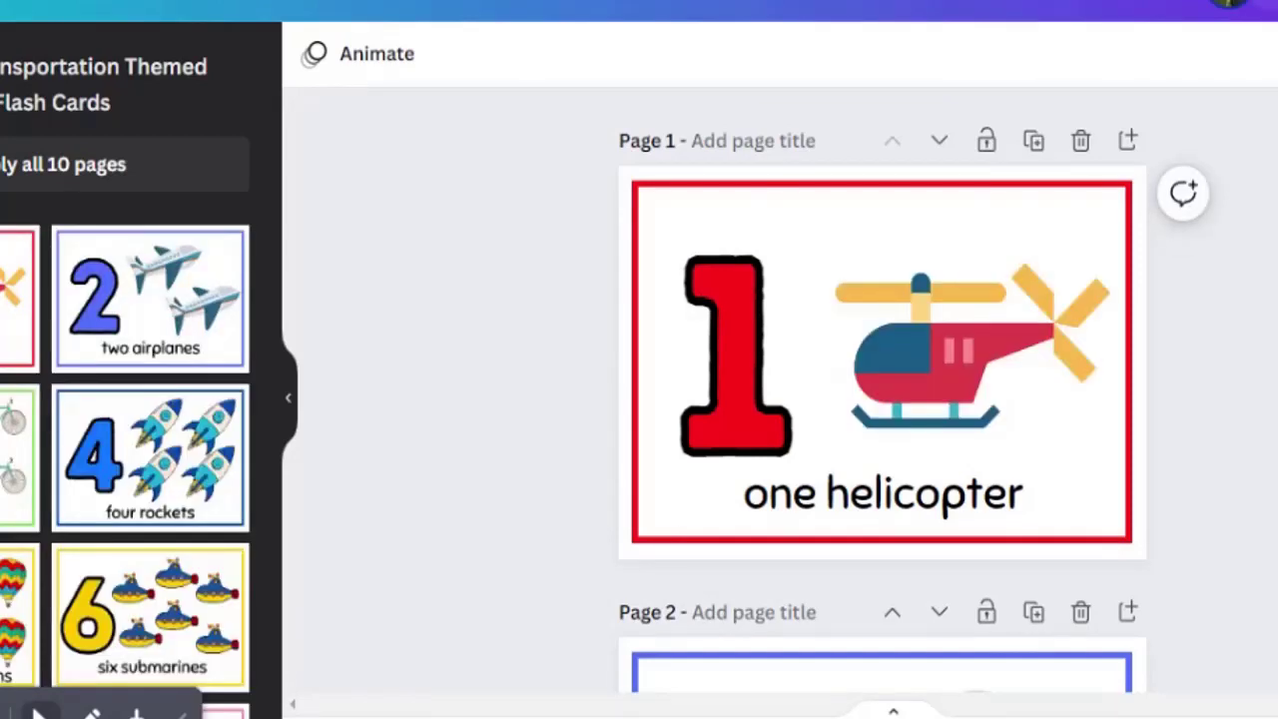
Step: Look through the ten flash card pages and return to page 1
scroll(882, 399, "down", 12)
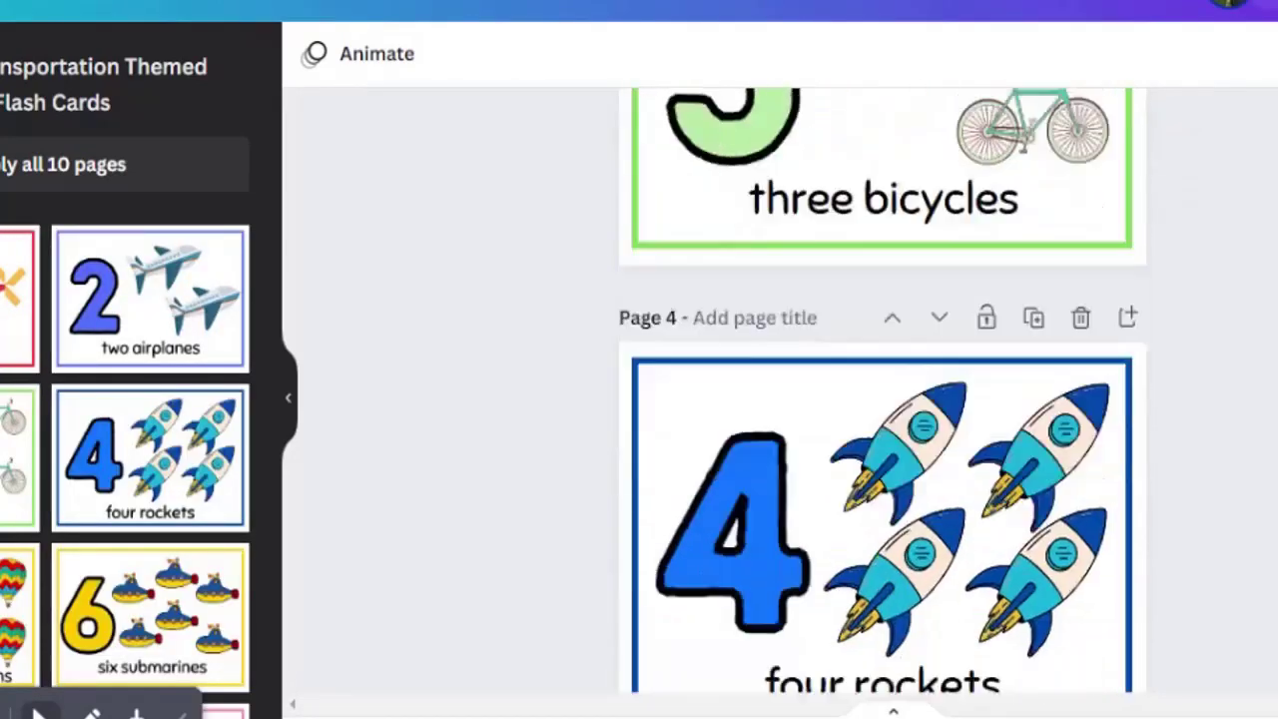
scroll(883, 399, "up", 4)
scroll(988, 189, "up", 10)
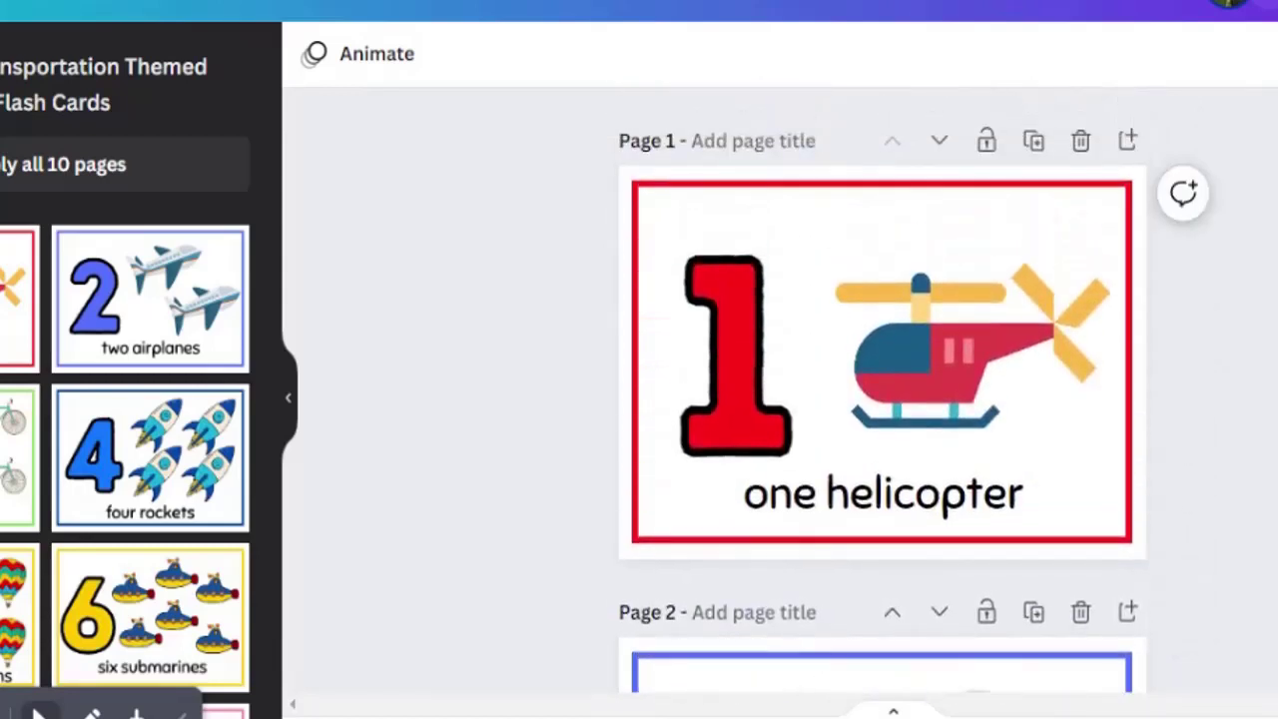
Step: Change the text colour of page 1's big red number 1 to cyan
left_click(834, 211)
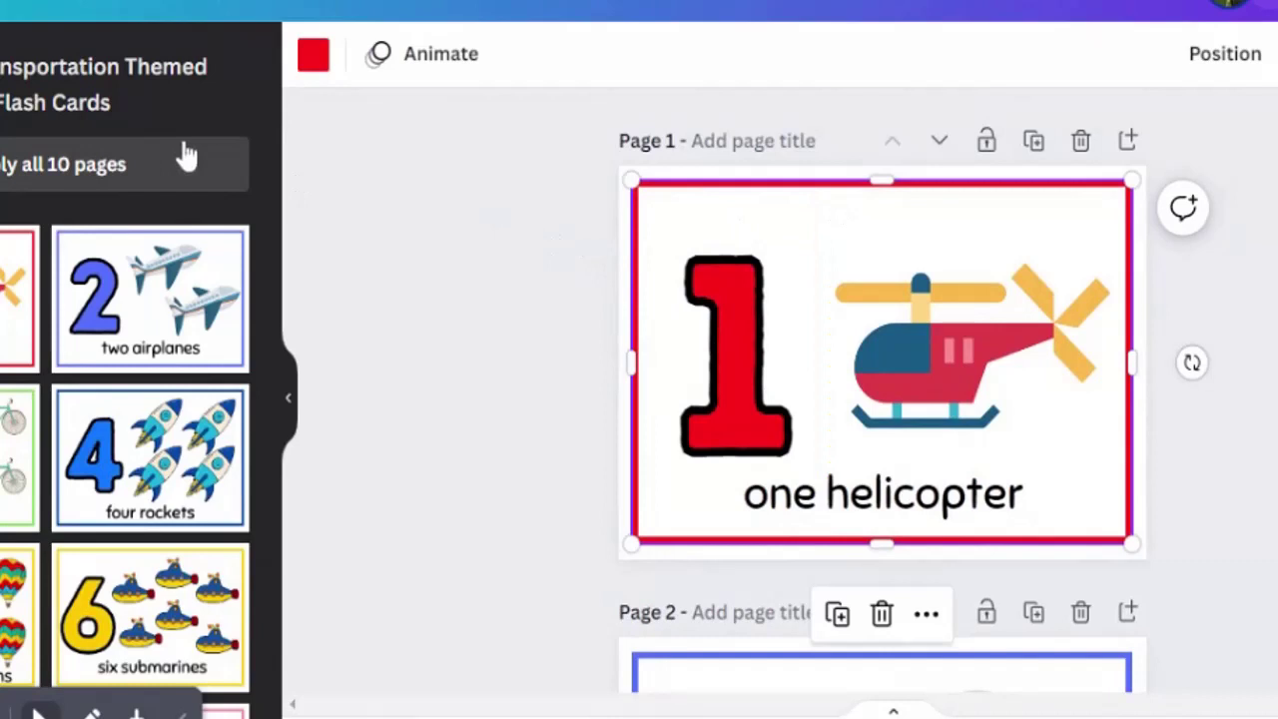
left_click_drag(273, 342, 283, 502)
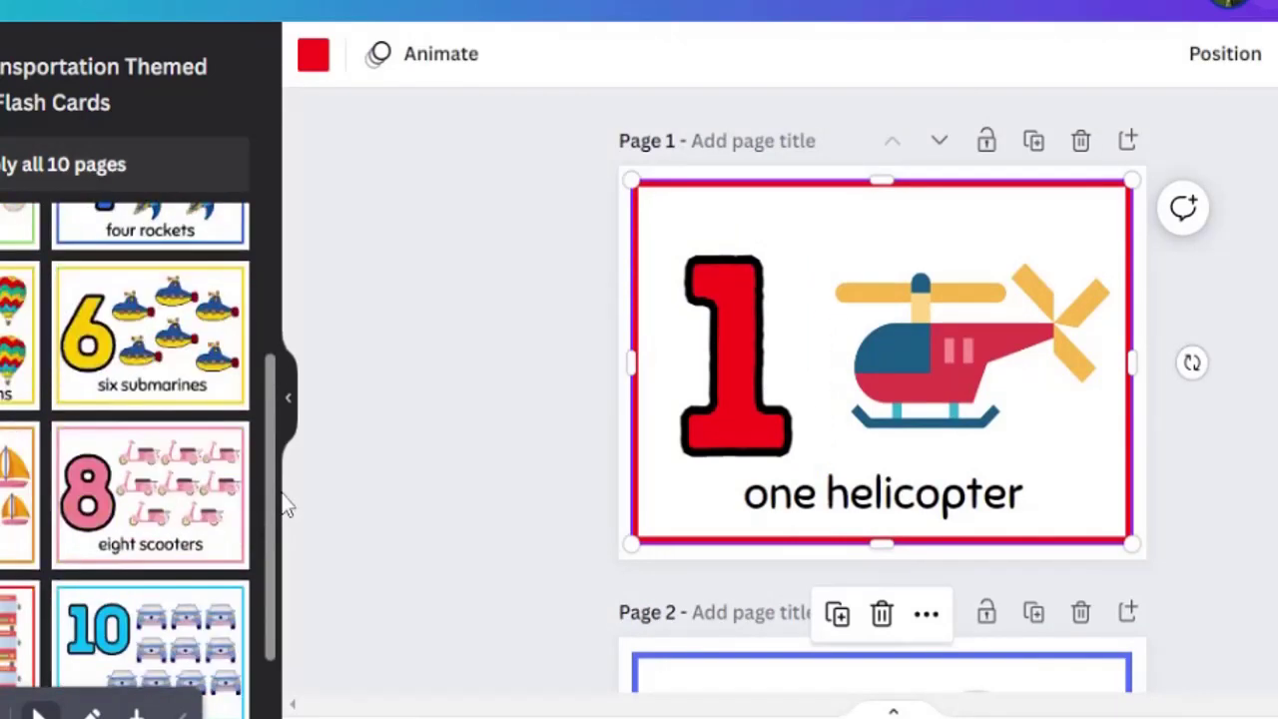
left_click(704, 384)
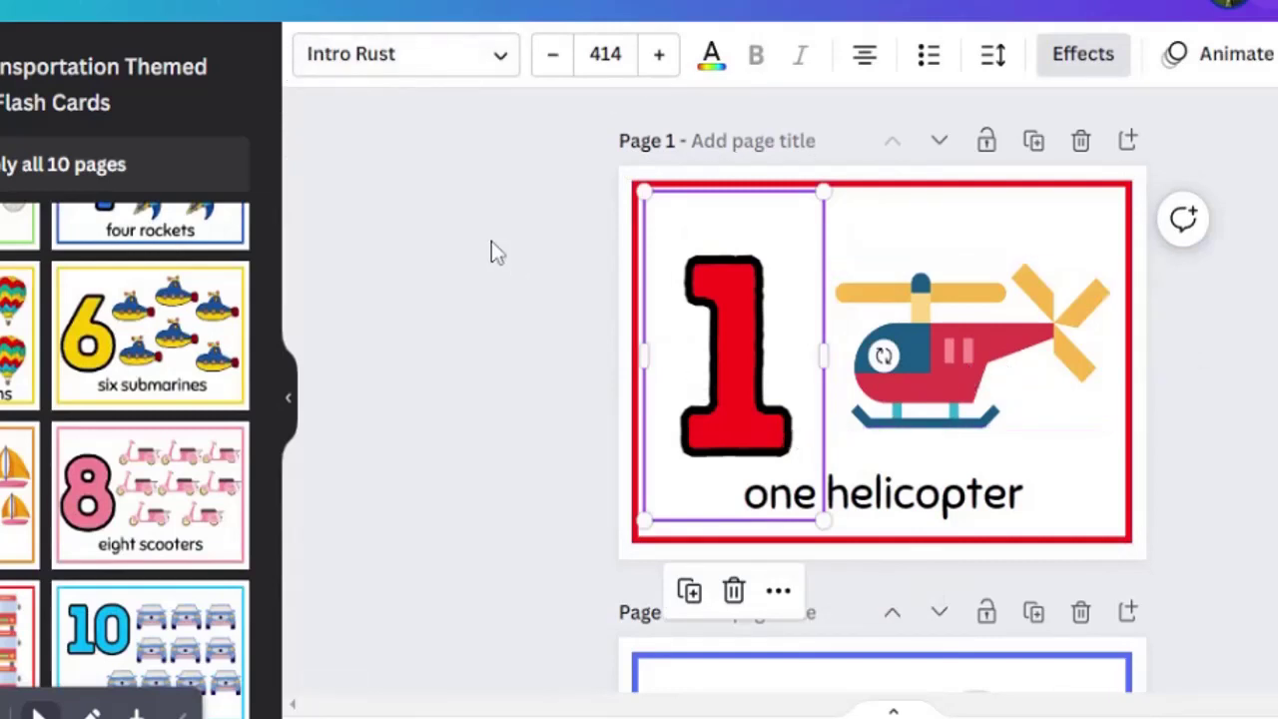
double_click(703, 457)
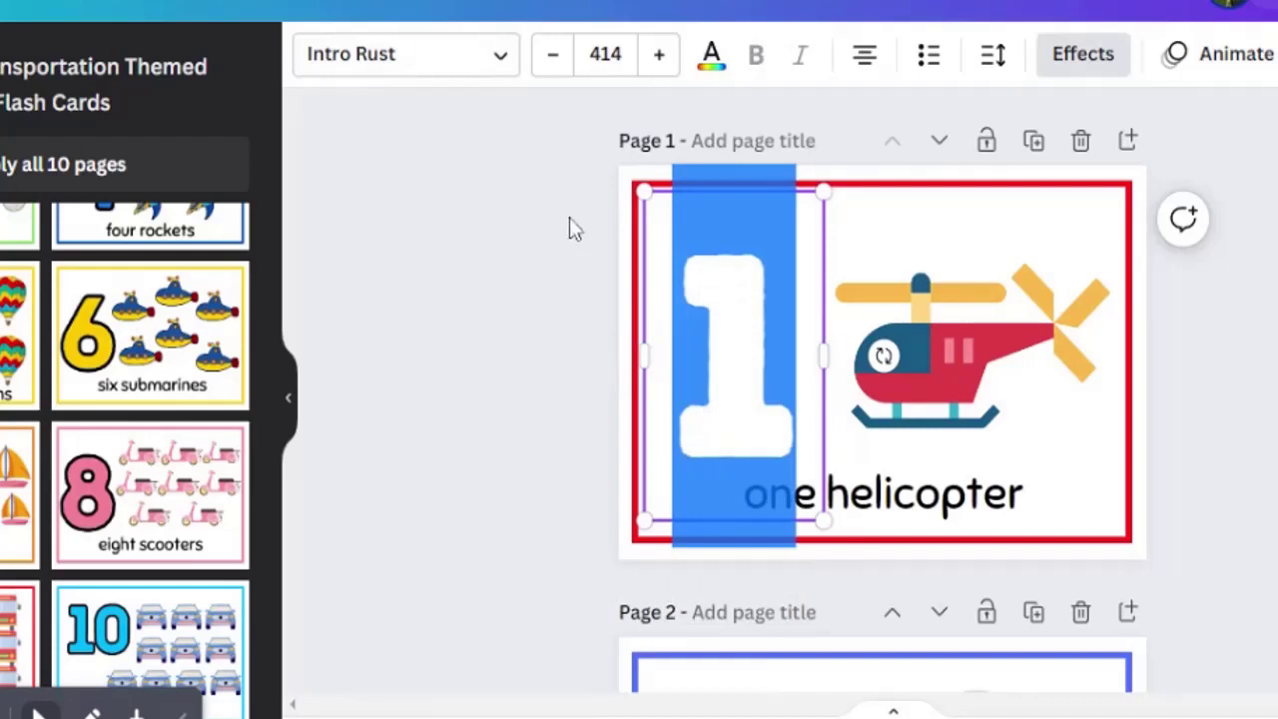
left_click(708, 79)
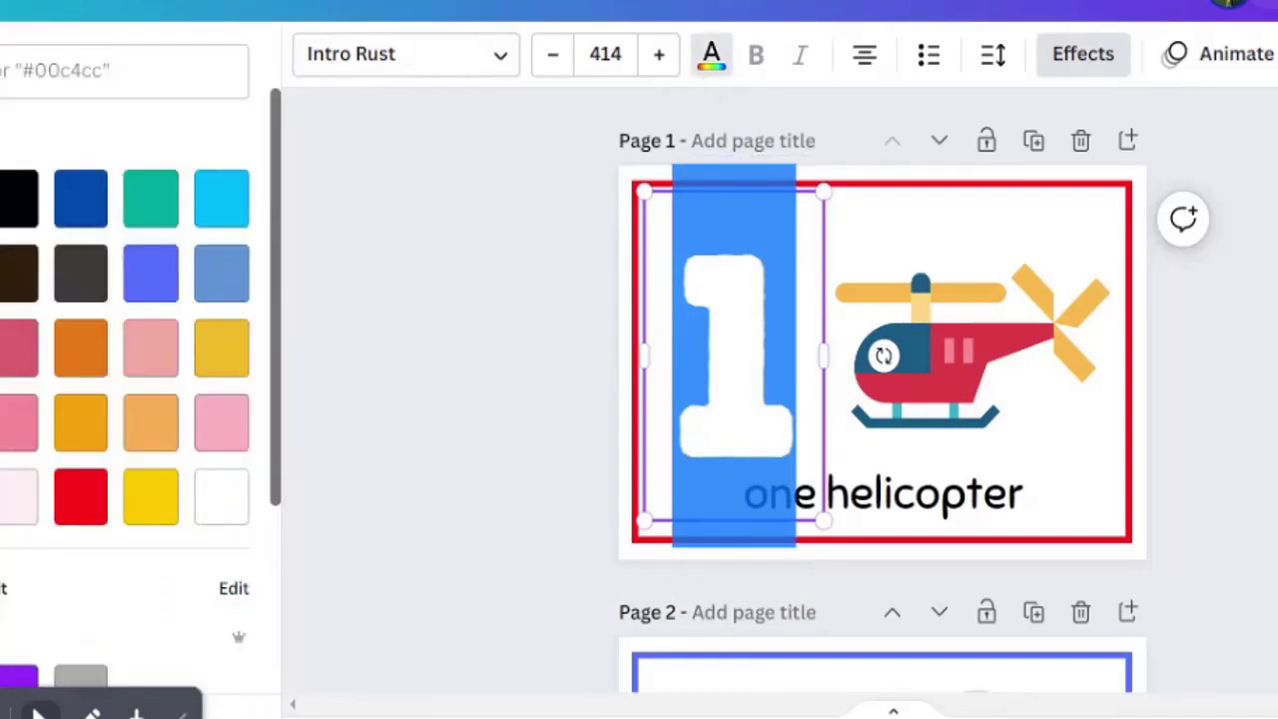
left_click(221, 204)
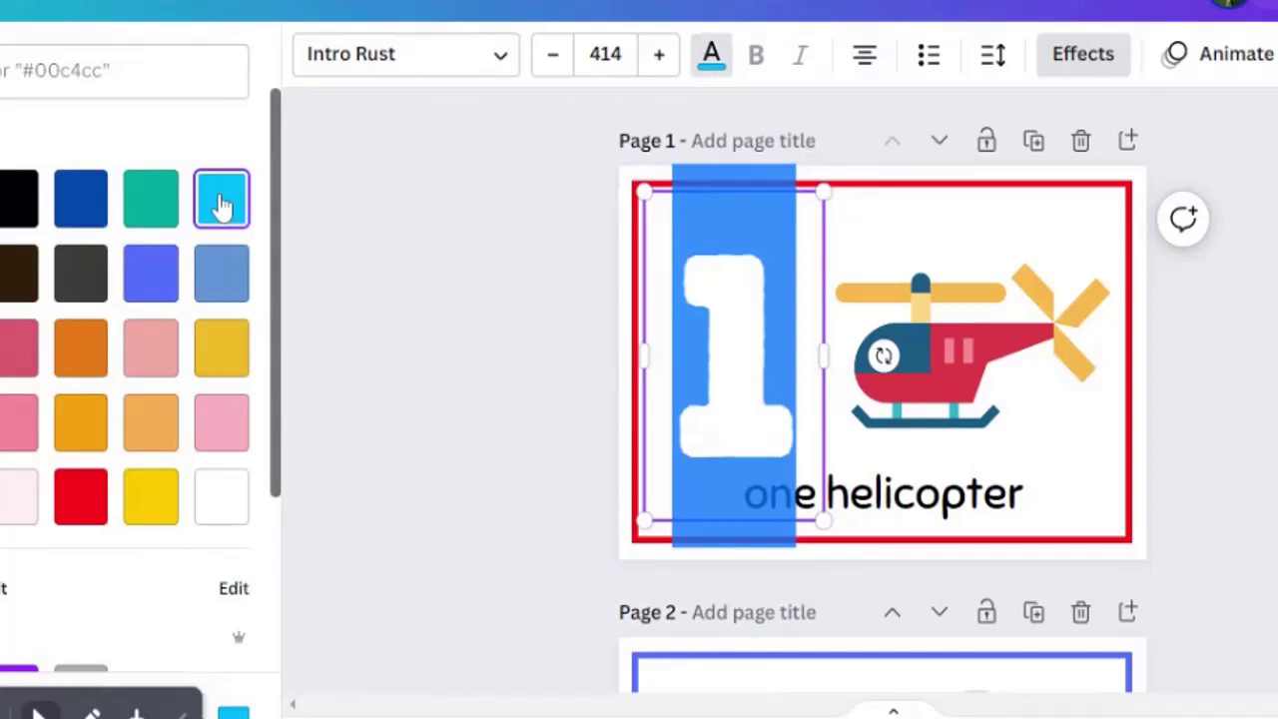
key("Escape")
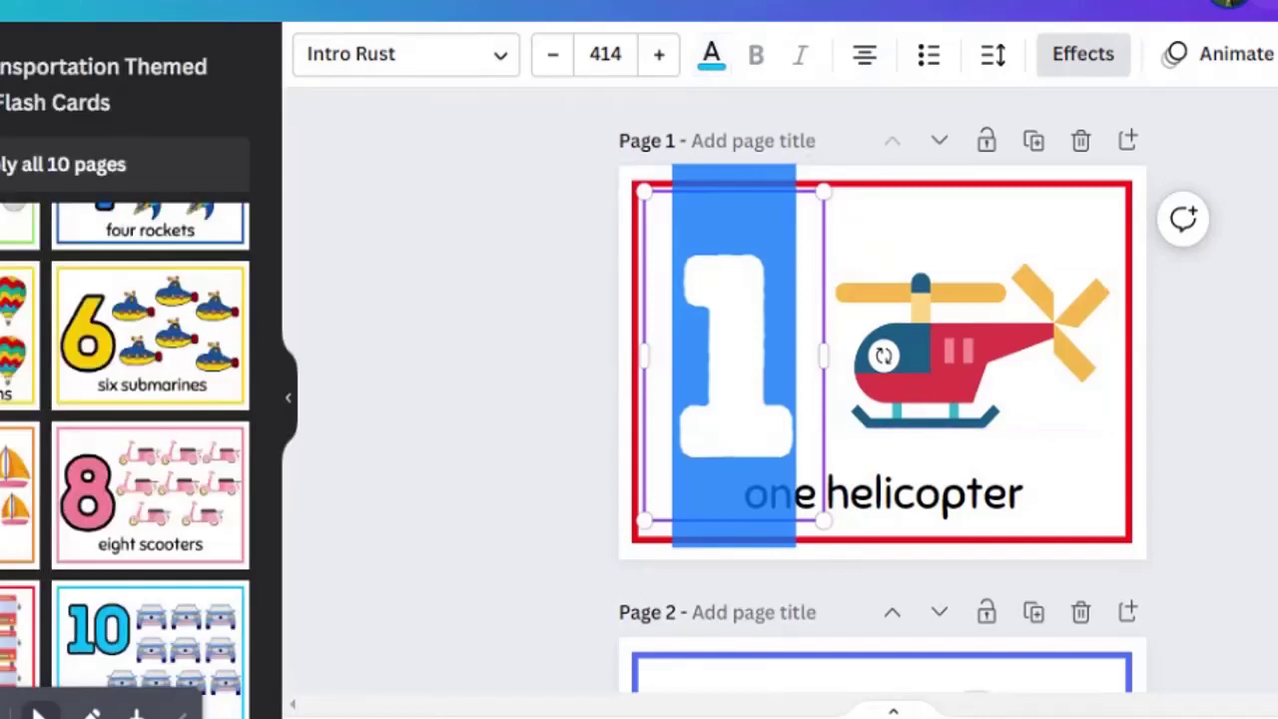
key("Escape")
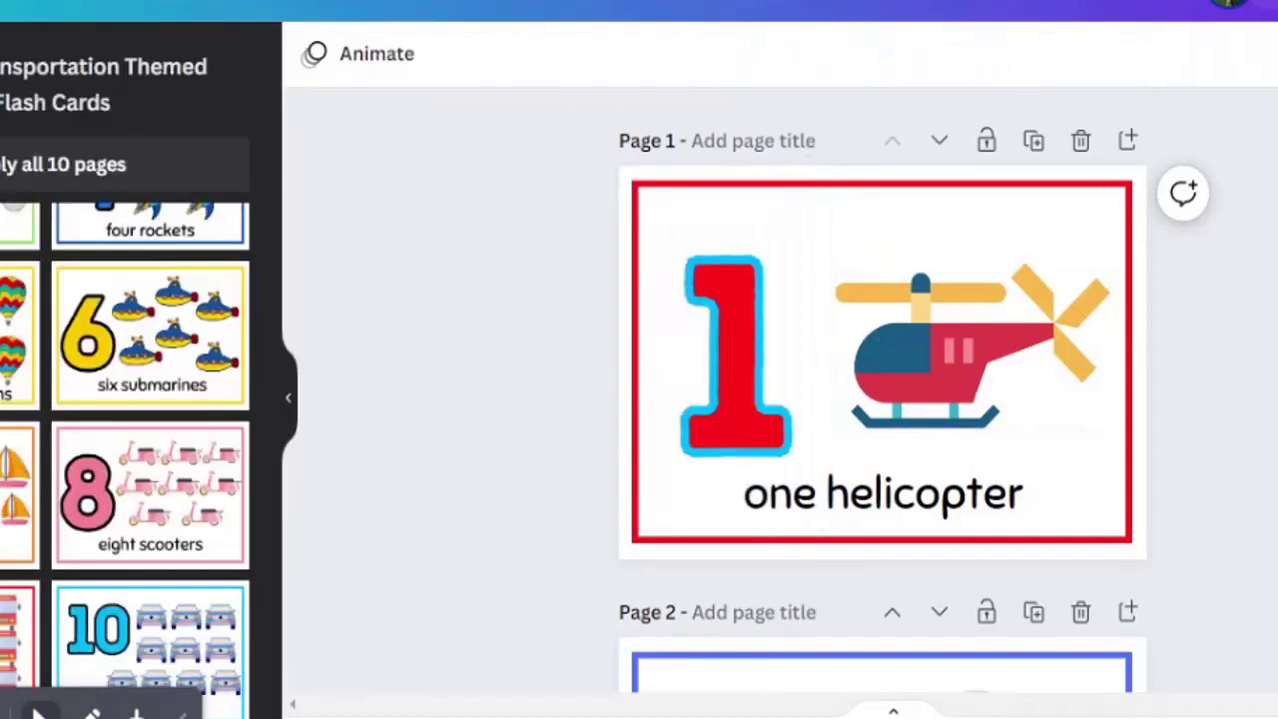
left_click(734, 361)
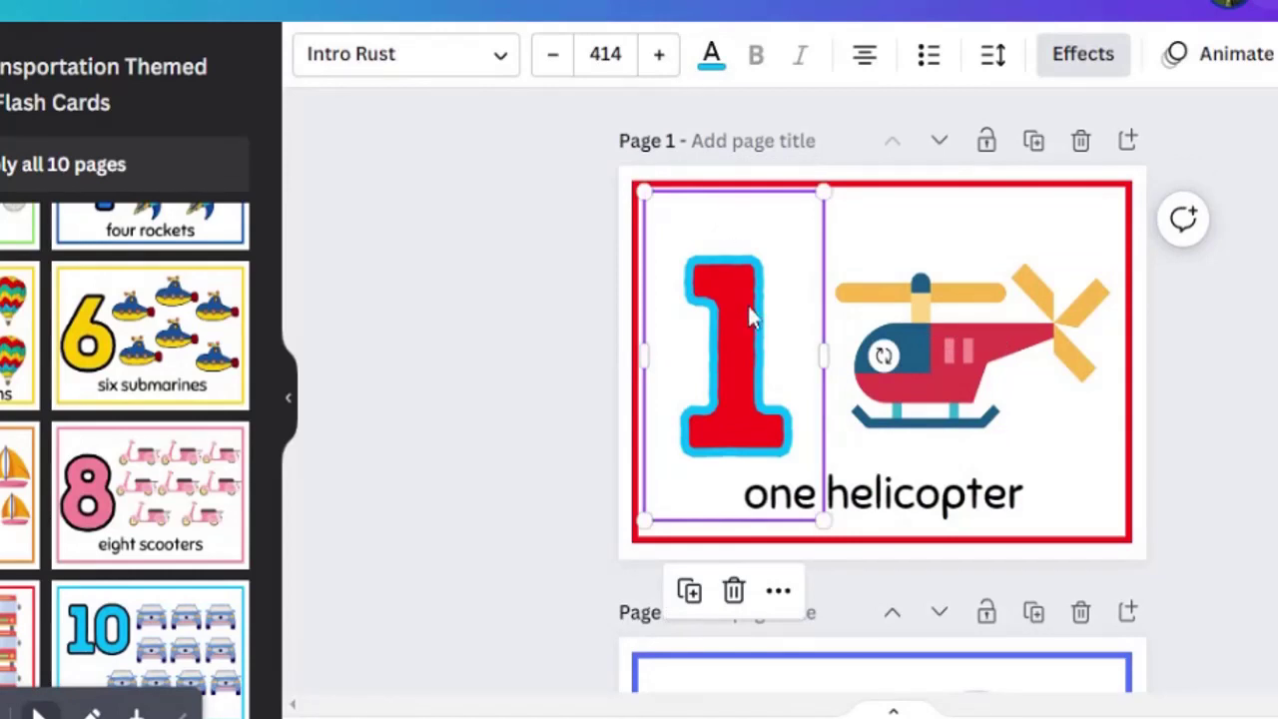
double_click(733, 320)
key("Escape")
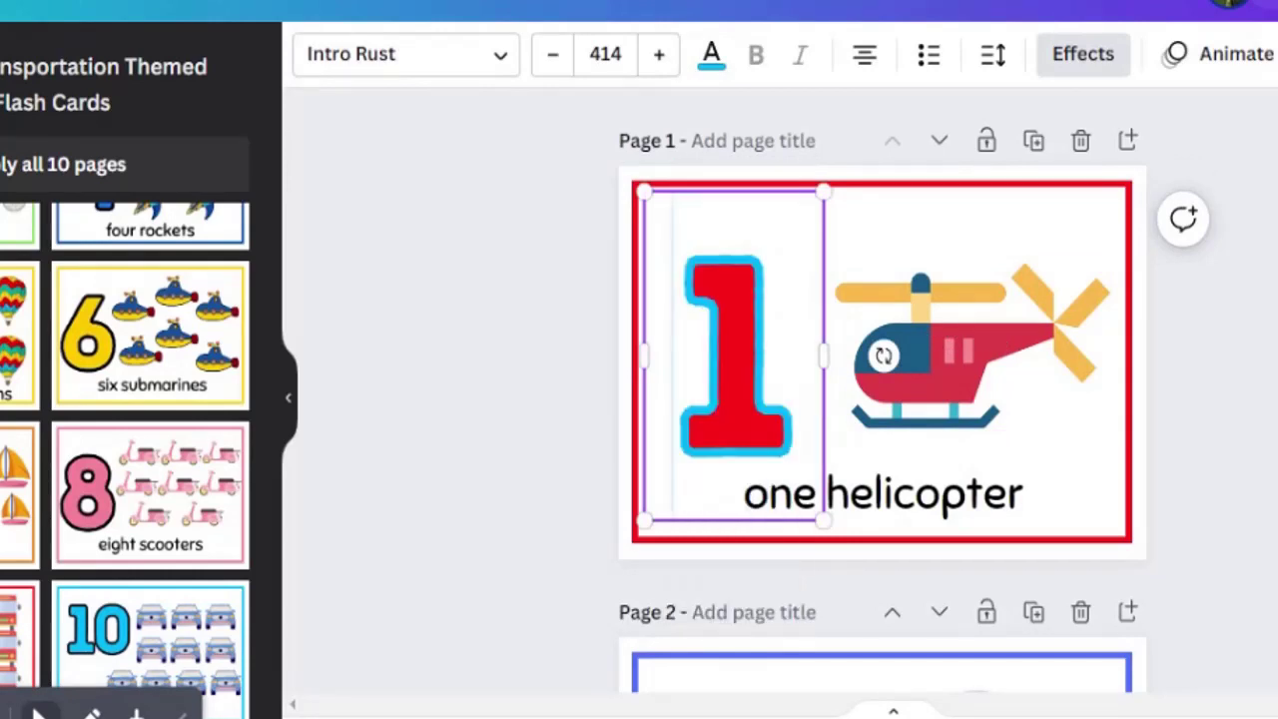
Step: Delete the helicopter picture from the page 1 card
left_click(999, 317)
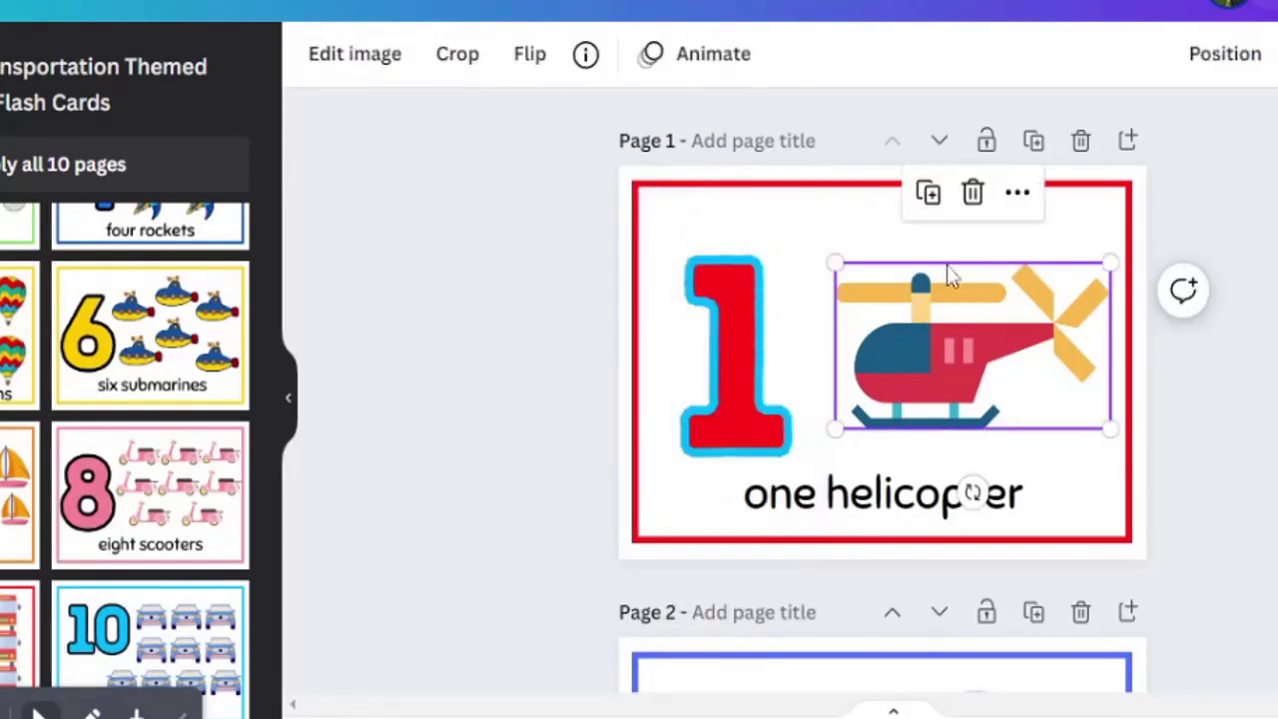
left_click(1107, 229)
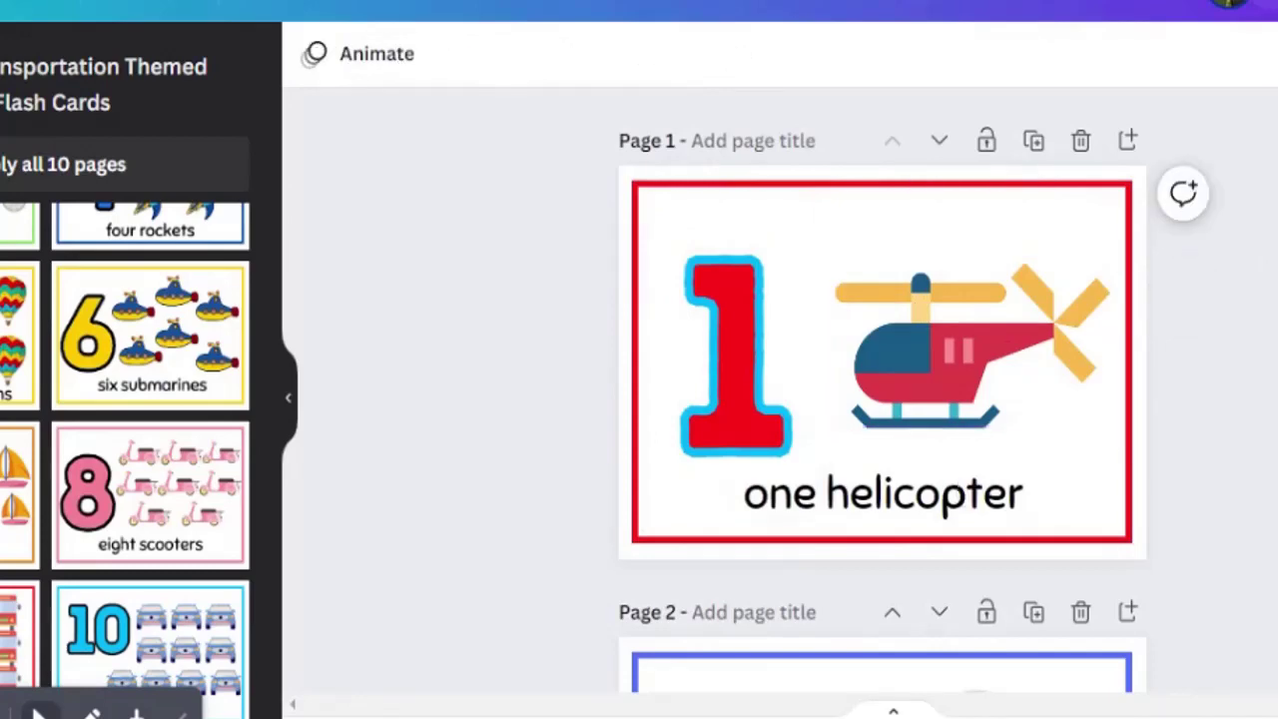
scroll(882, 391, "down", 12)
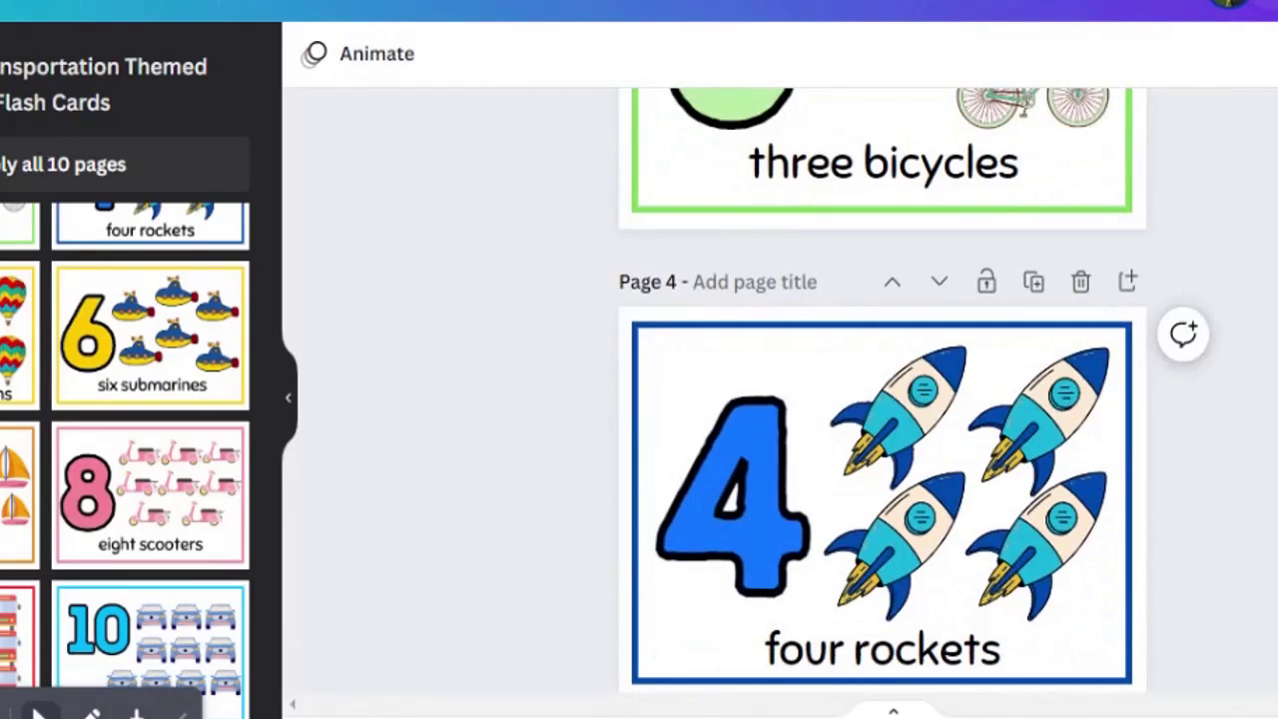
scroll(883, 390, "down", 7)
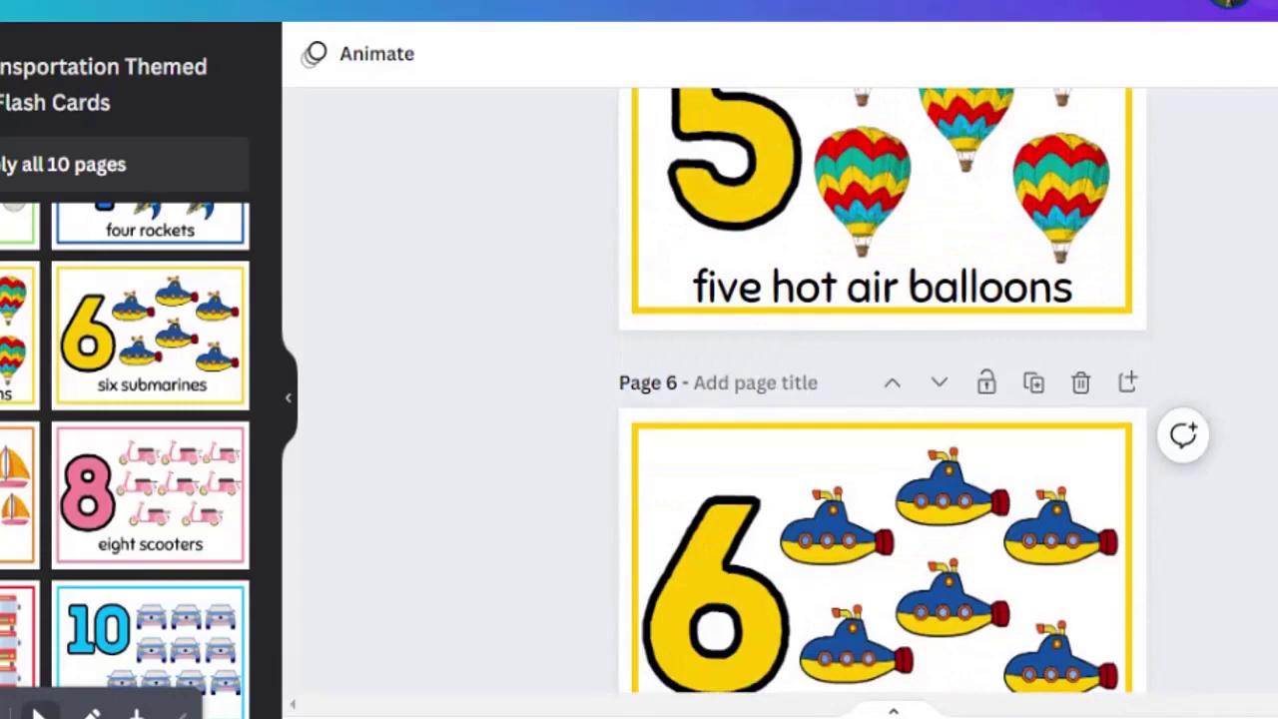
scroll(882, 390, "down", 10)
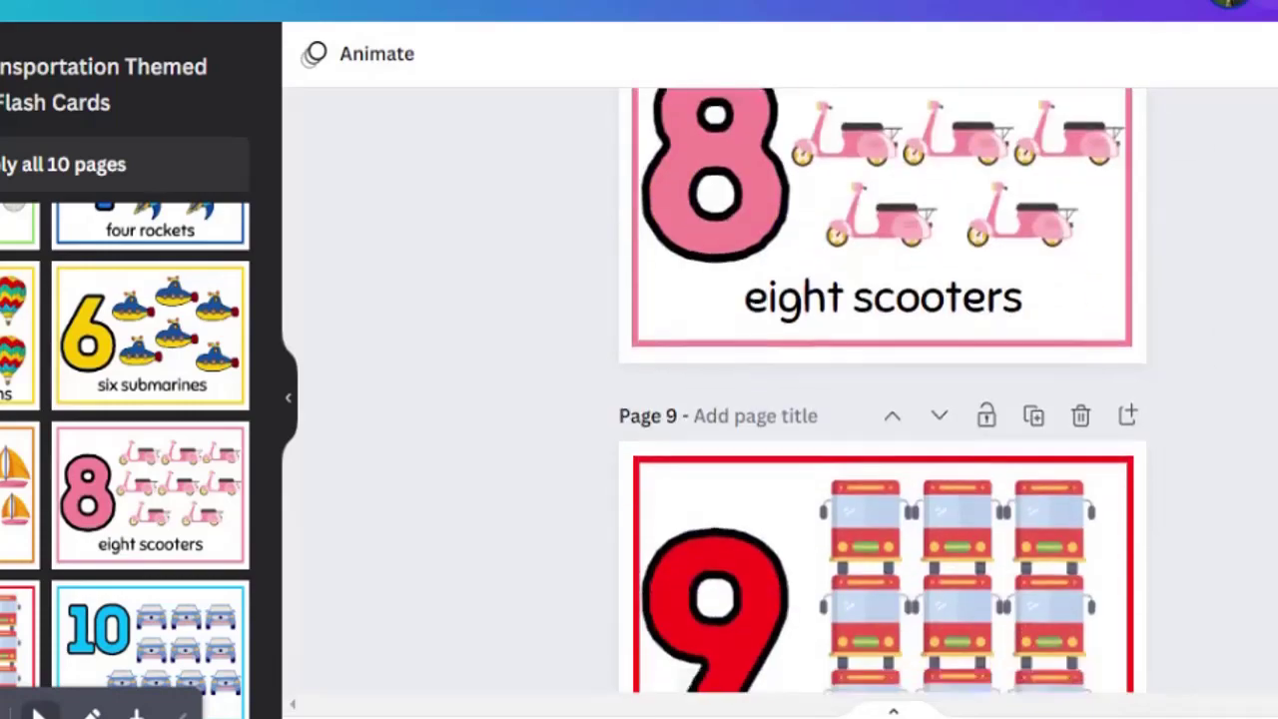
scroll(883, 390, "down", 5)
scroll(882, 390, "up", 15)
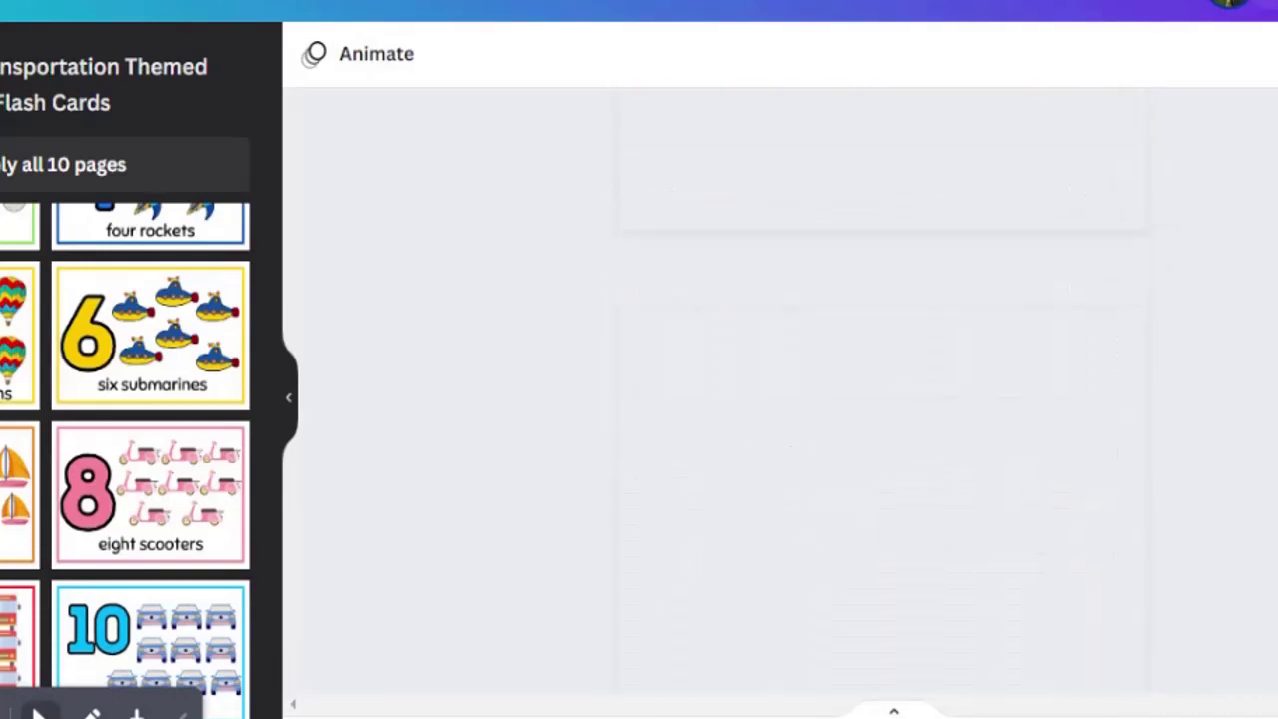
scroll(883, 390, "up", 10)
left_click(1001, 371)
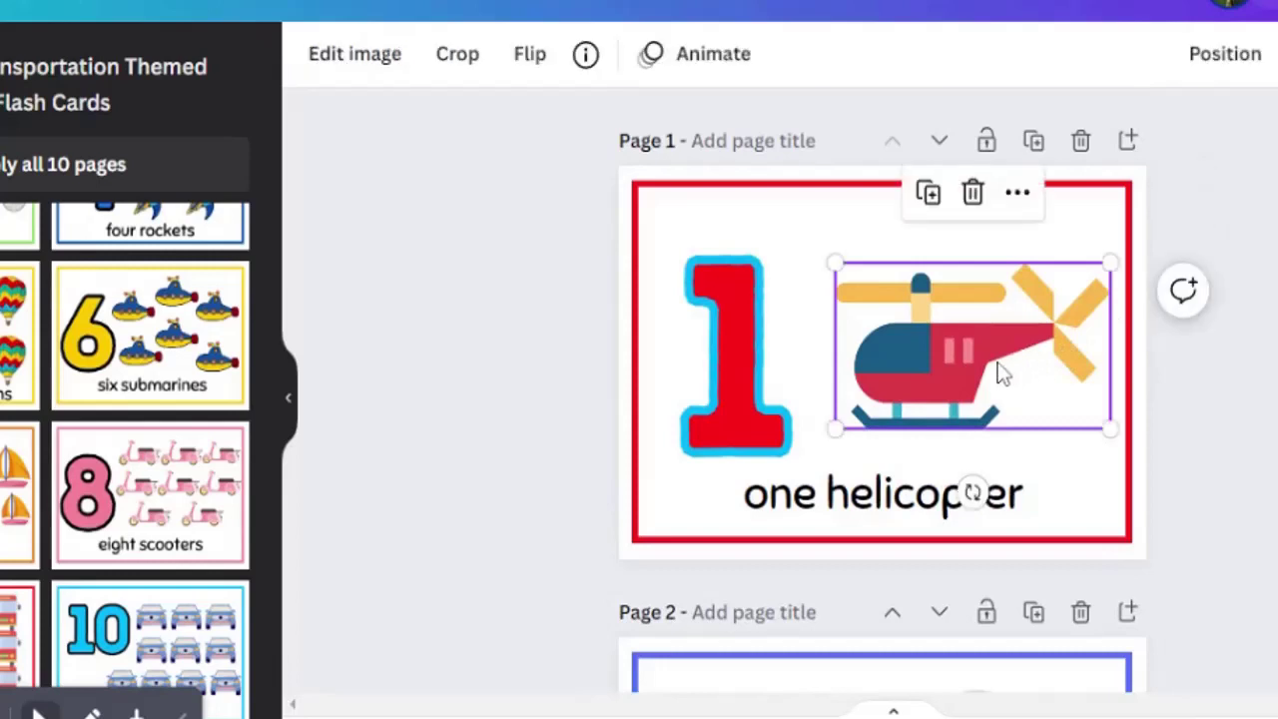
key("Delete")
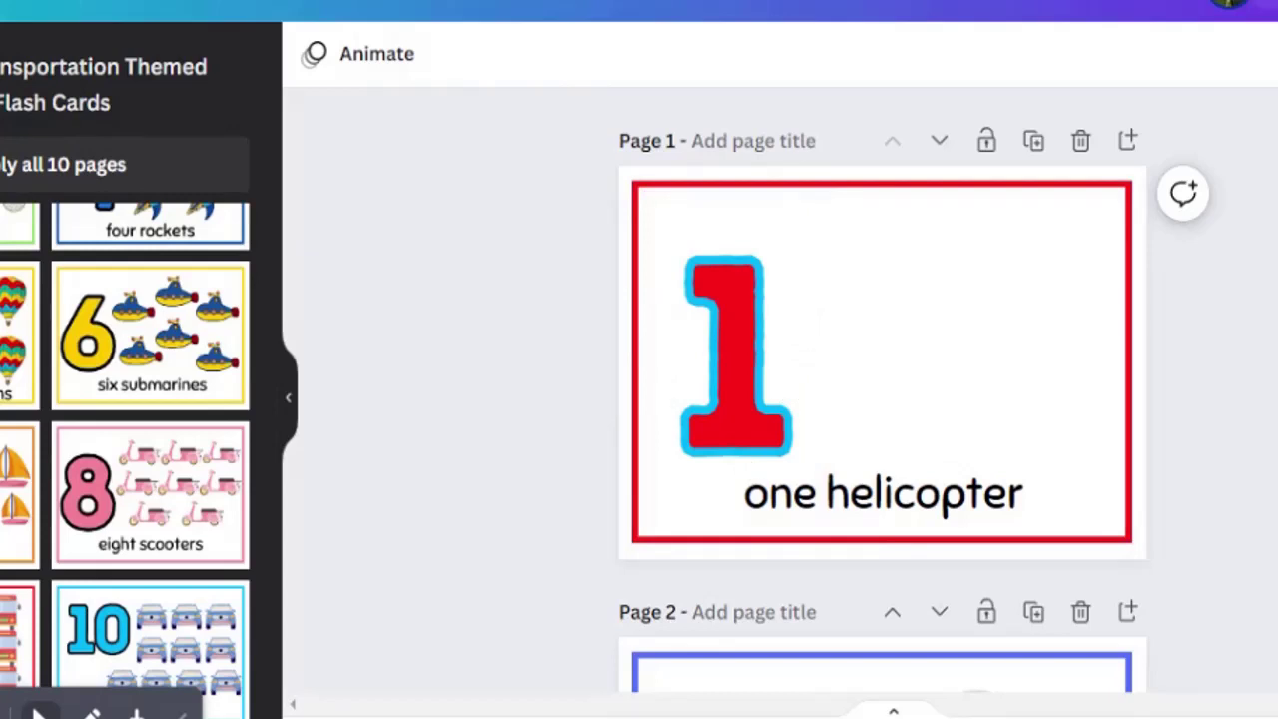
Step: Search the uploaded images until the puppy and cow photos appear
left_click(2, 230)
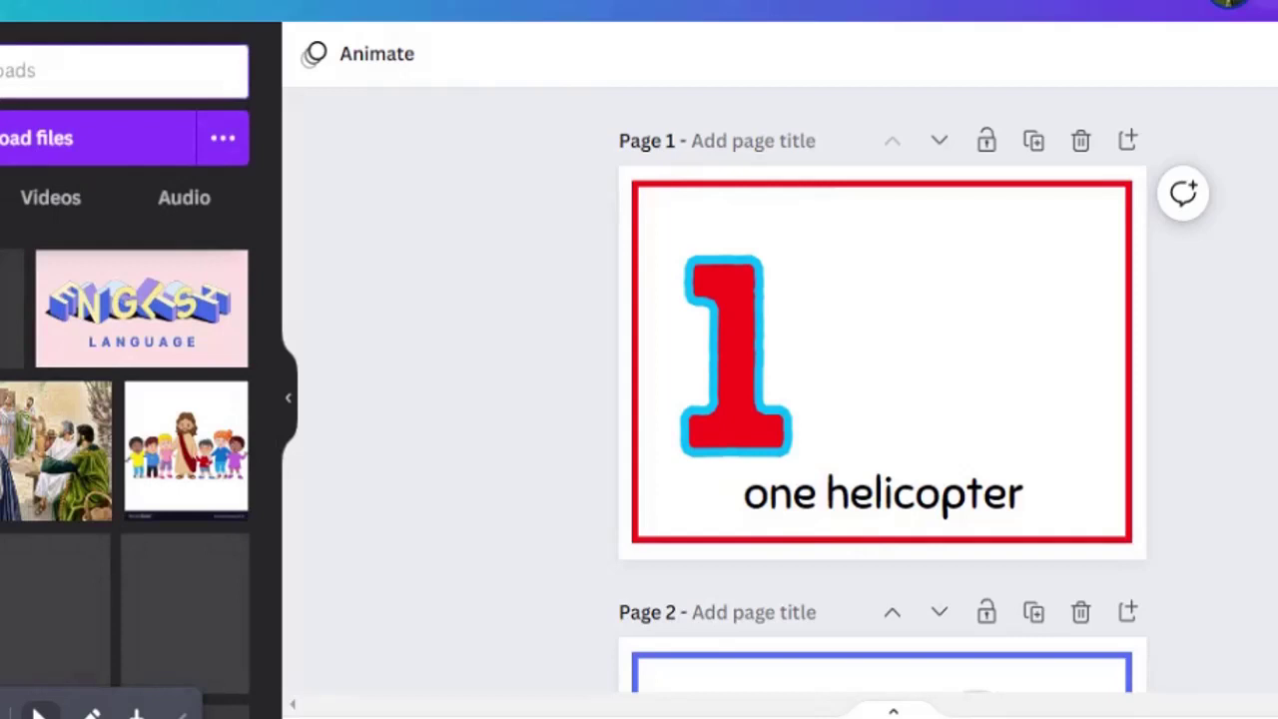
key("Return")
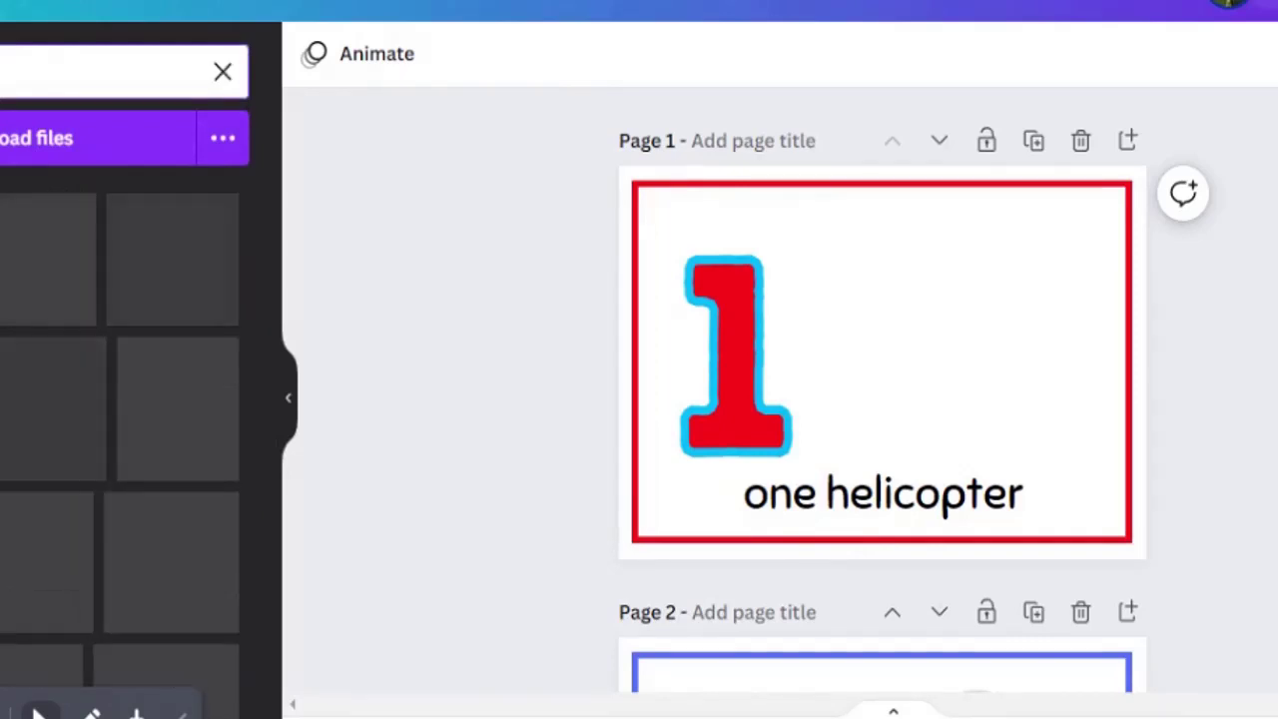
key("BackSpace")
key("BackSpace")
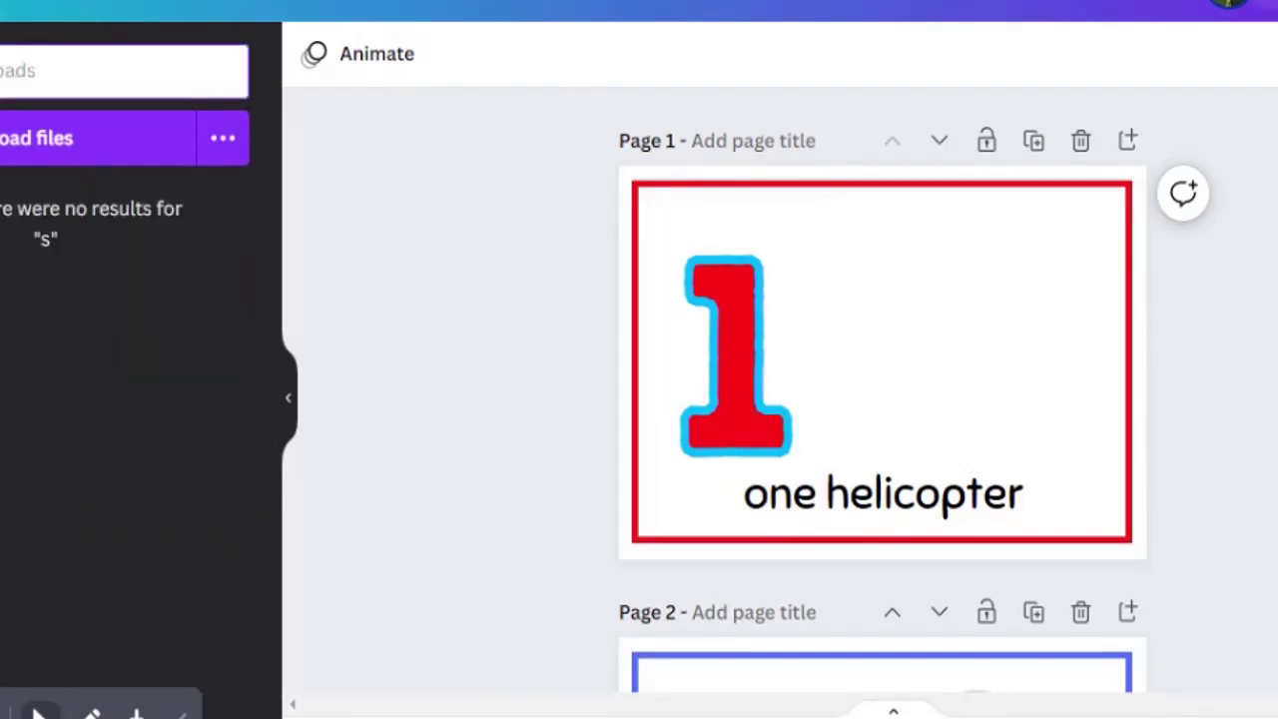
type("swee")
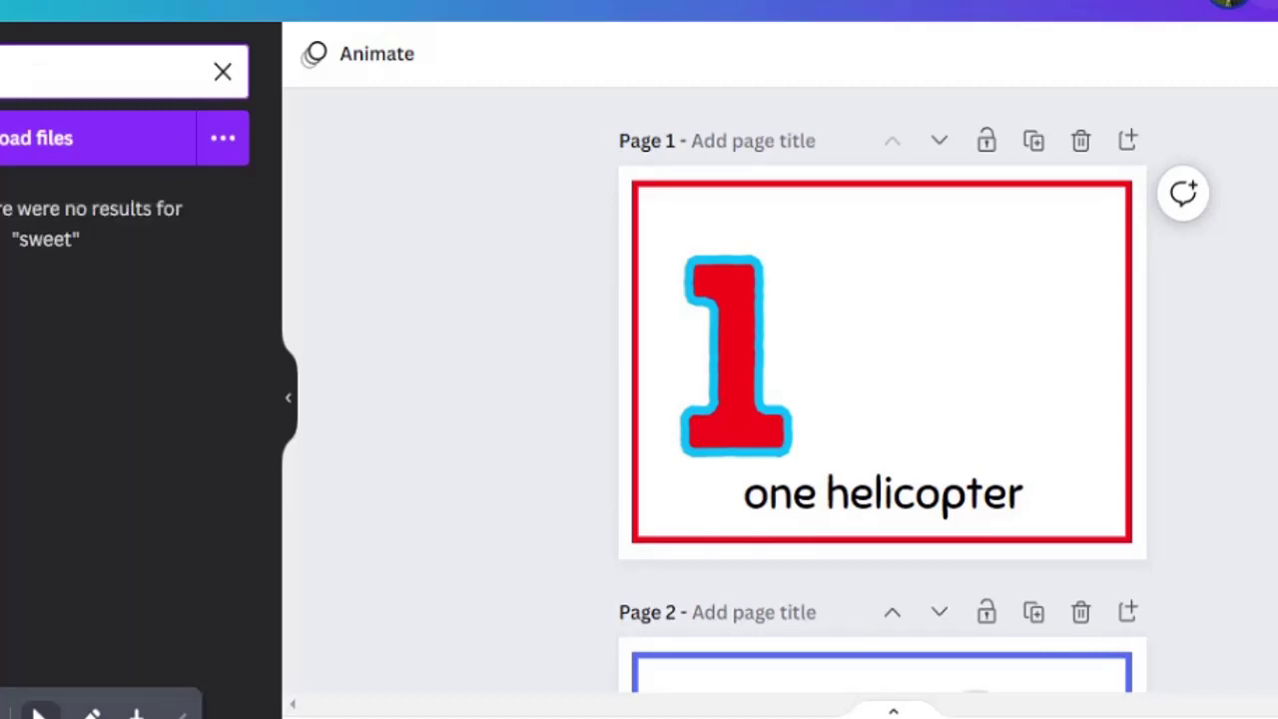
key("BackSpace")
key("BackSpace")
key("BackSpace")
key("BackSpace")
key("BackSpace")
type("s")
key("BackSpace")
key("BackSpace")
key("BackSpace")
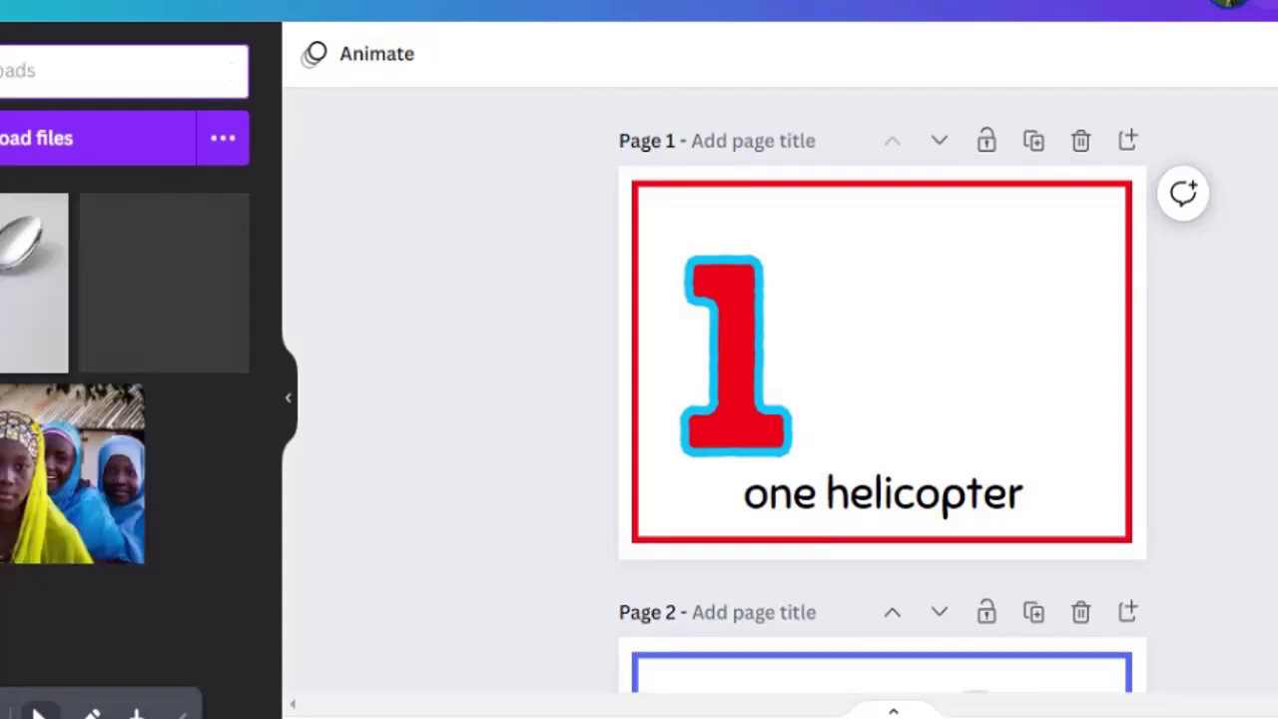
type("h")
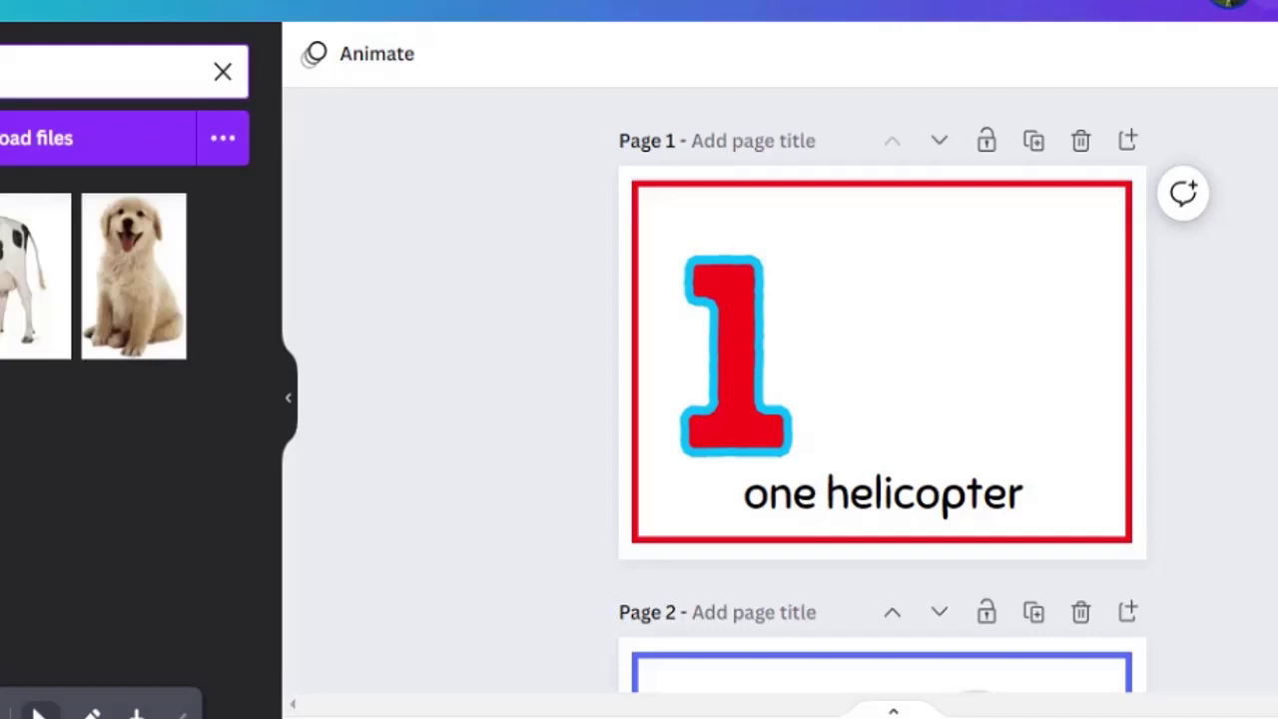
Step: Add the puppy photo to page 1, shrunk and placed right of the number 1
left_click(133, 275)
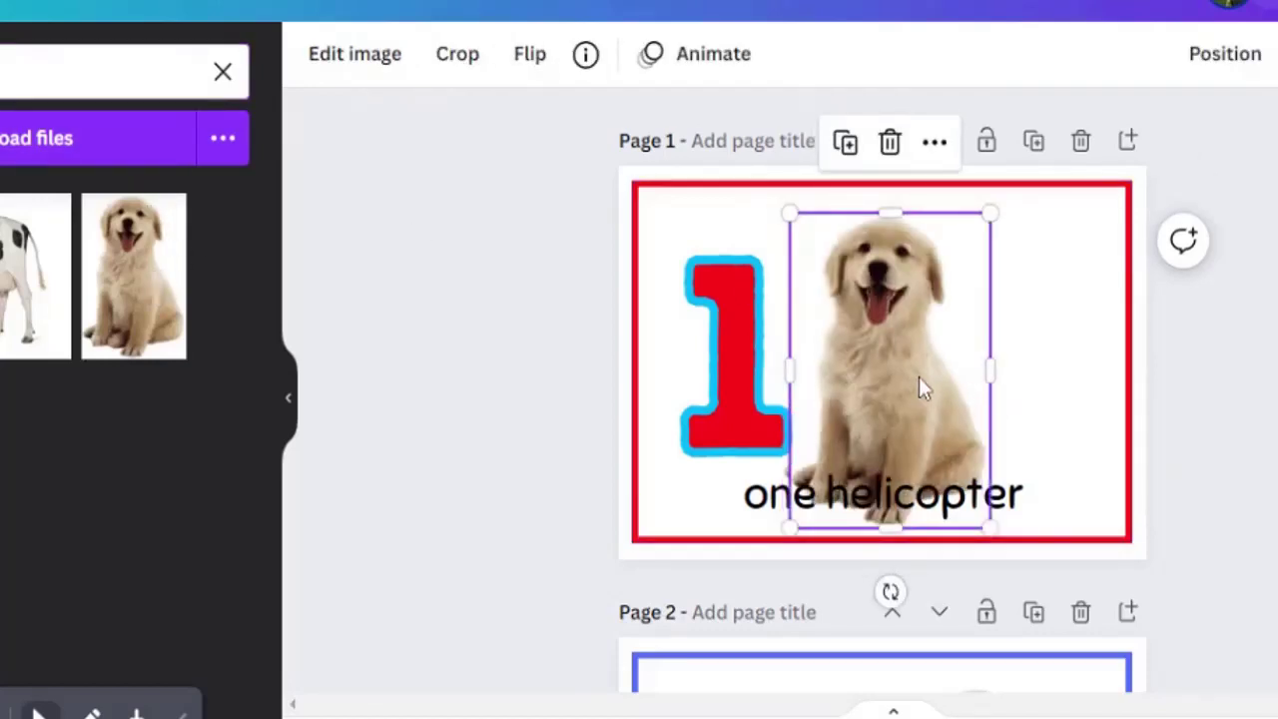
key("ctrl+d")
left_click_drag(922, 386, 994, 351)
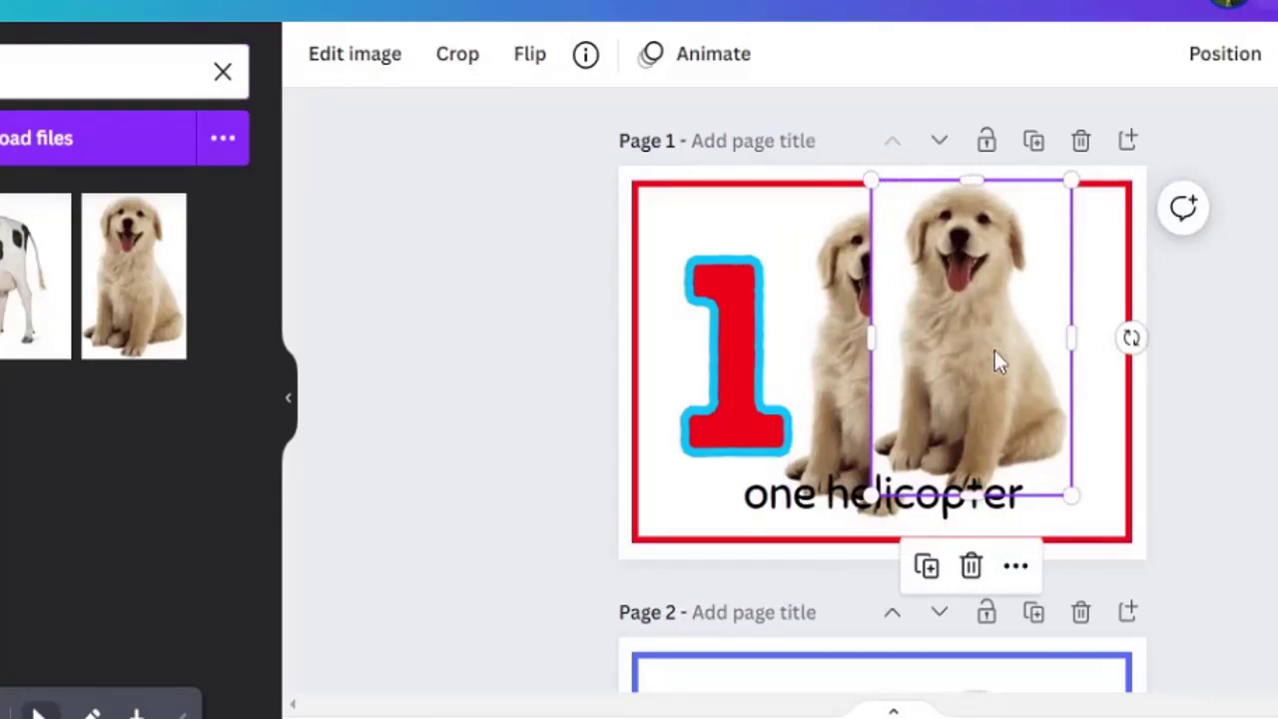
key("Delete")
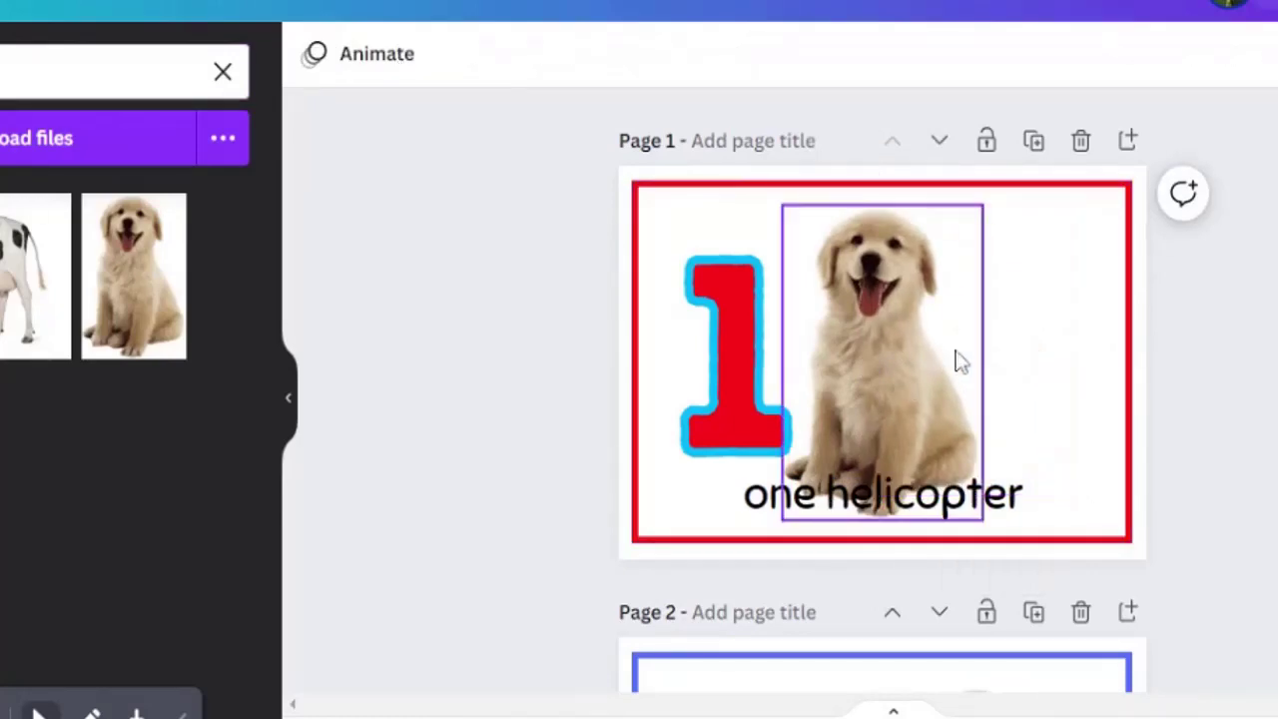
left_click_drag(909, 359, 945, 346)
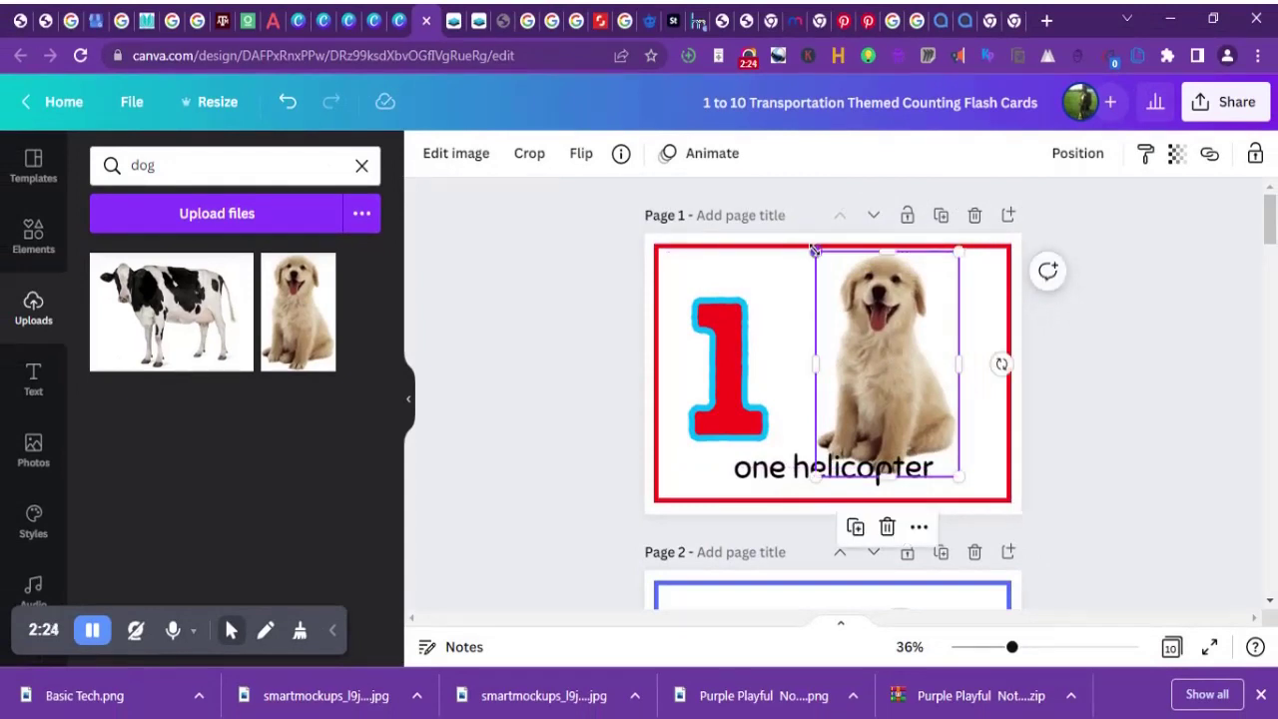
left_click_drag(817, 252, 840, 292)
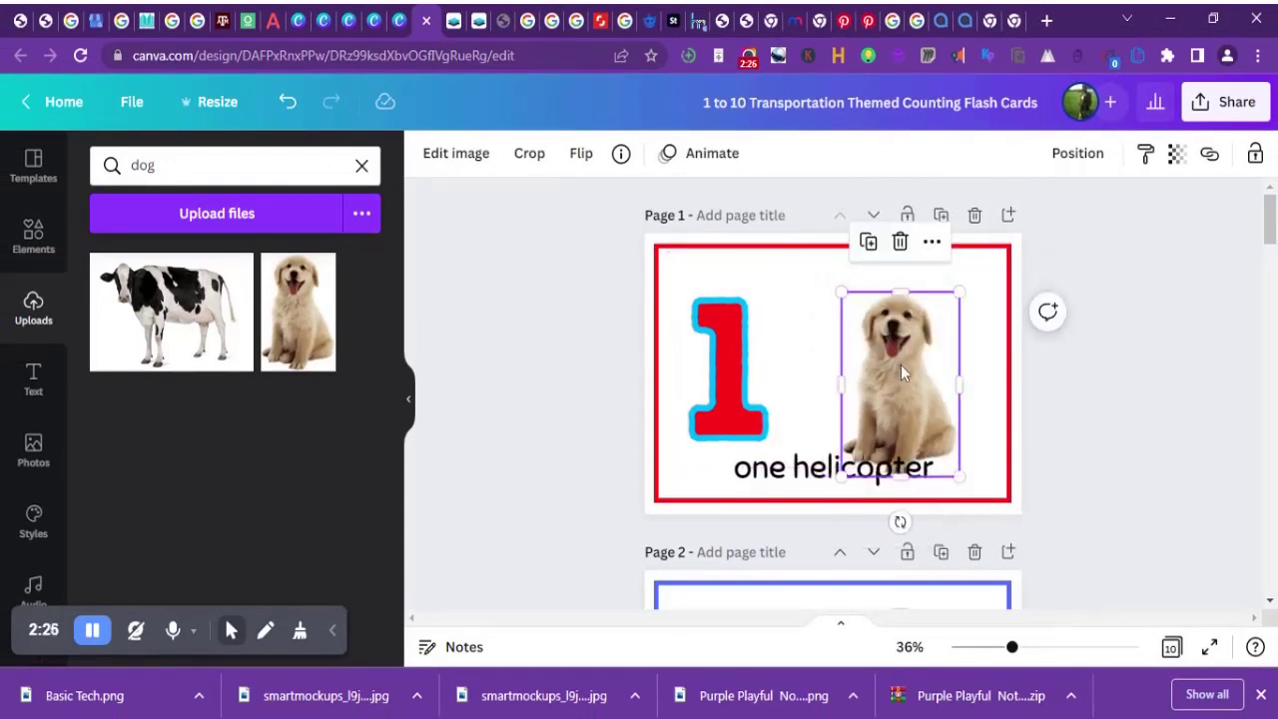
left_click_drag(900, 364, 891, 349)
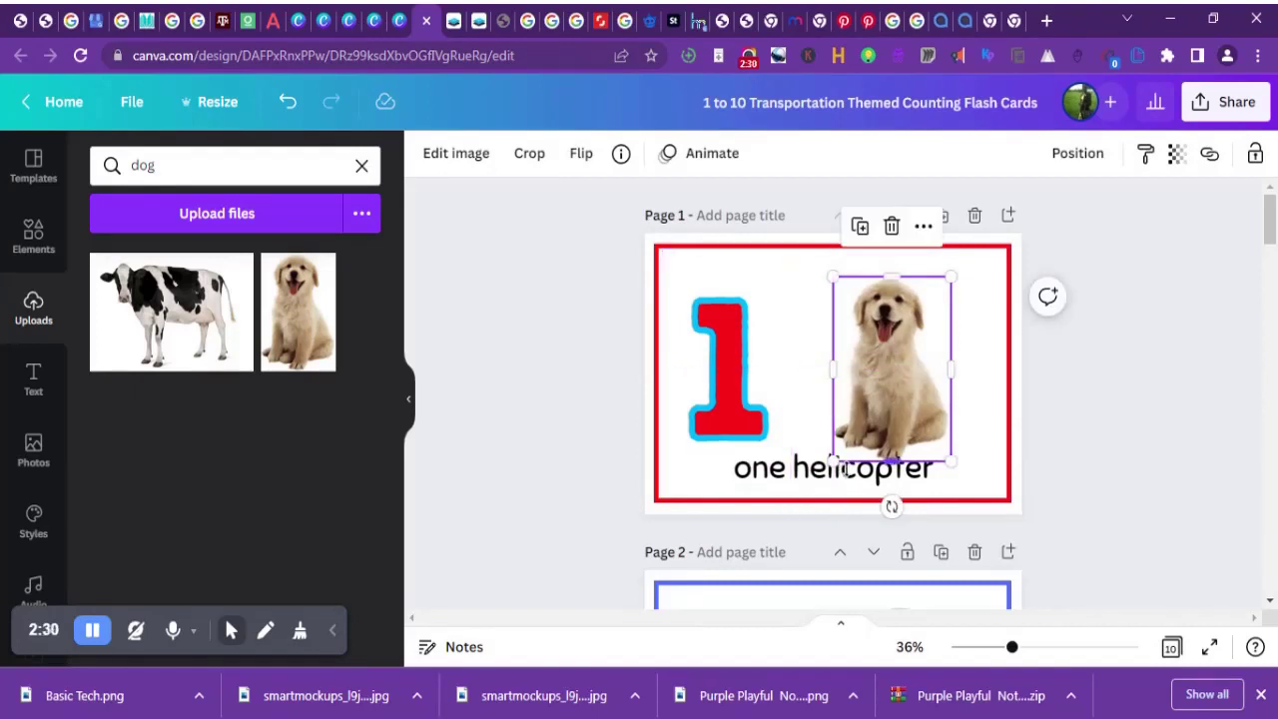
Step: Change page 1's caption from 'one helicopter' to 'one puppy'
left_click(910, 480)
left_click(911, 481)
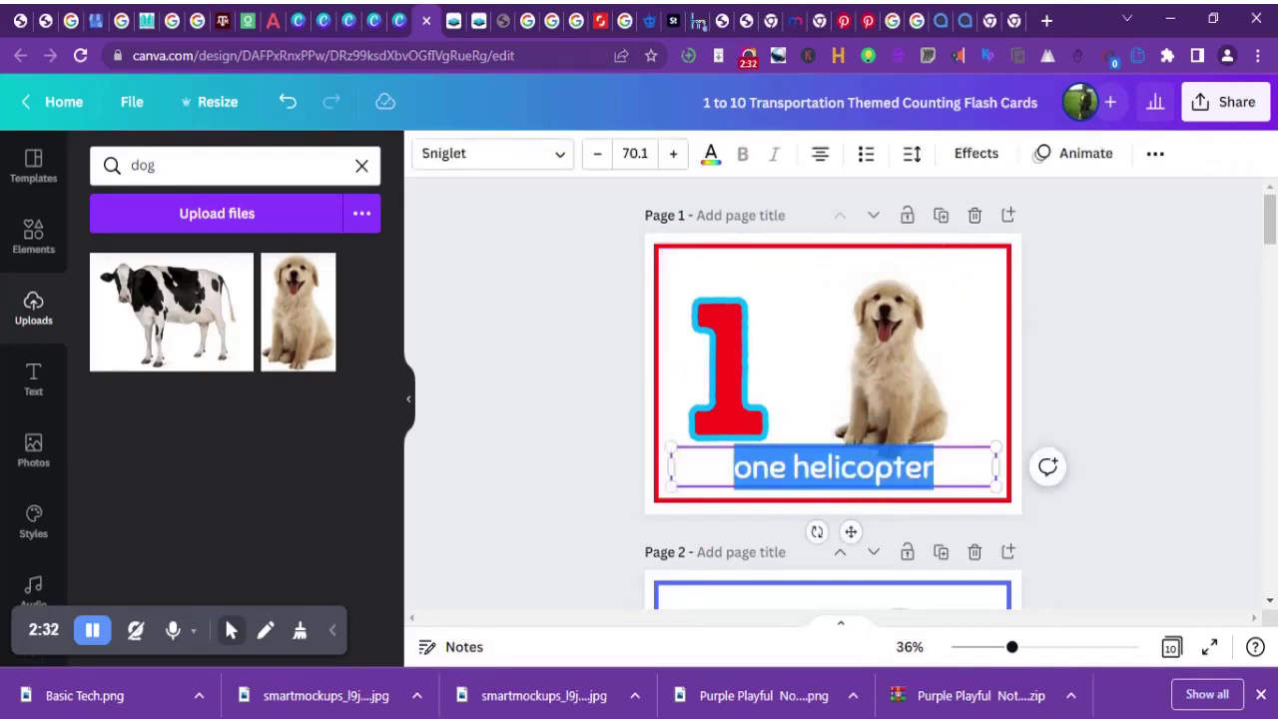
left_click(933, 467)
key("BackSpace")
key("BackSpace")
key("BackSpace")
key("BackSpace")
key("BackSpace")
key("BackSpace")
key("BackSpace")
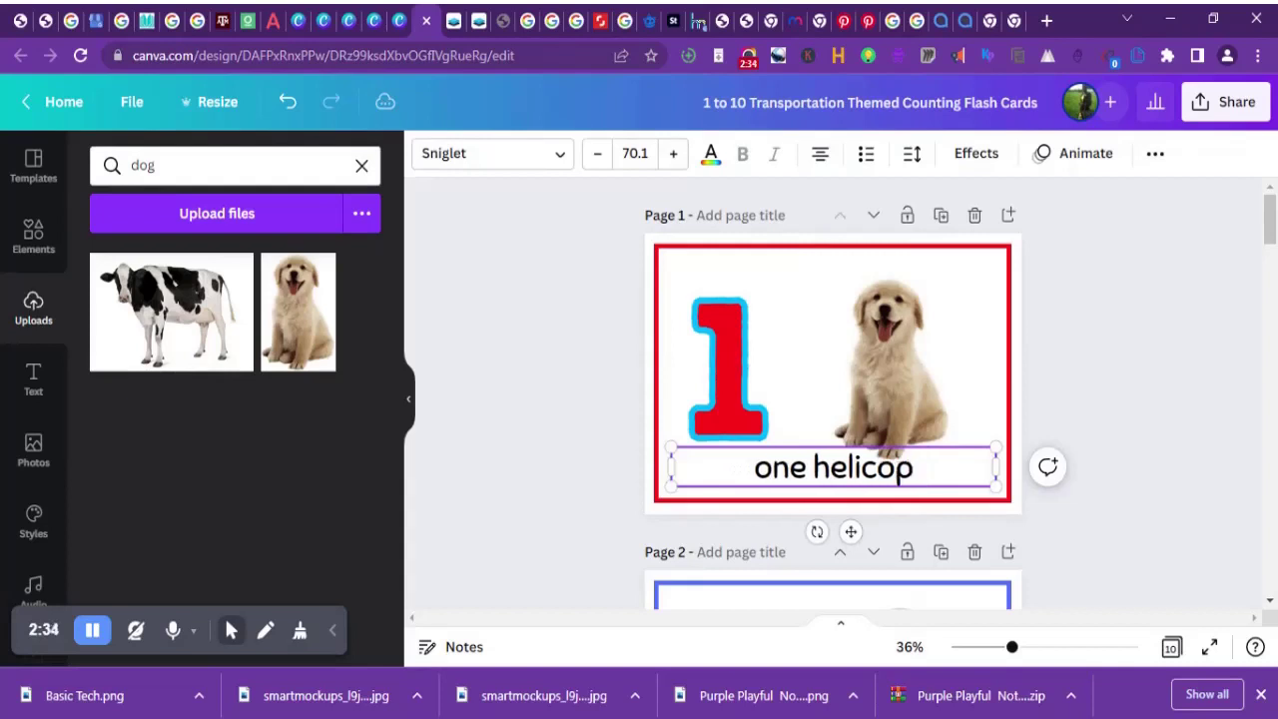
key("BackSpace")
key("BackSpace")
key("BackSpace")
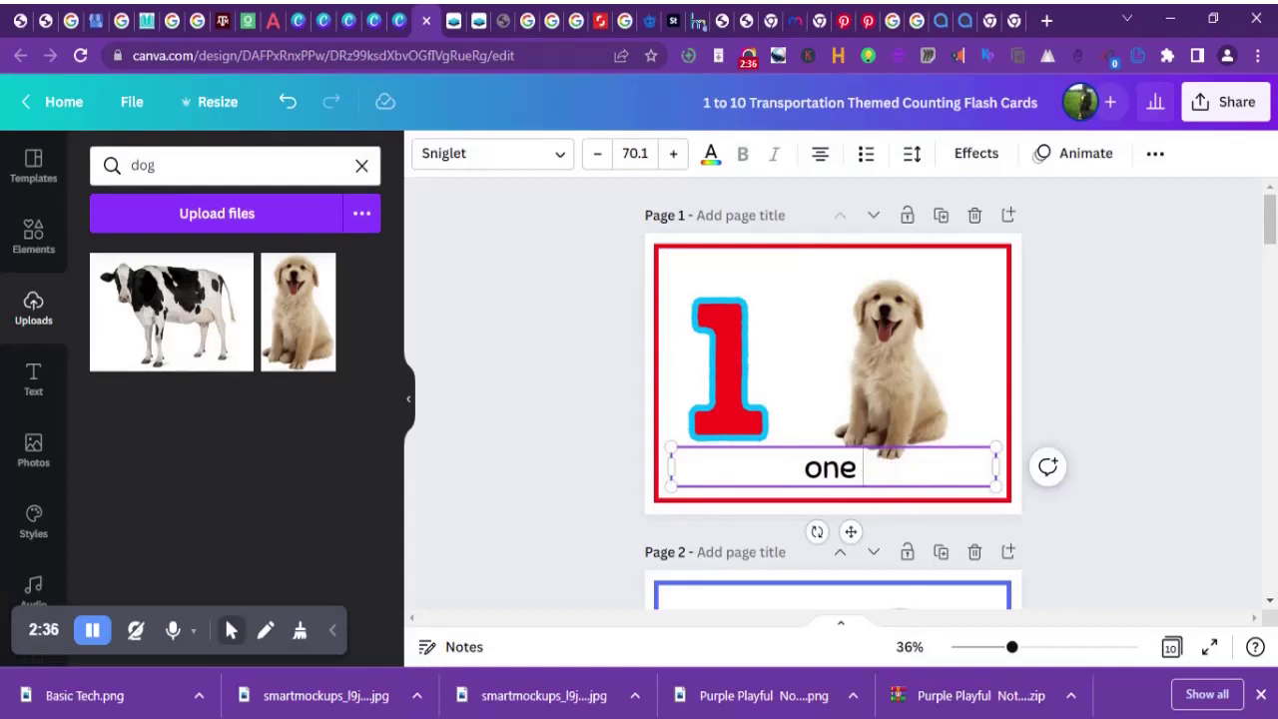
type("puppy")
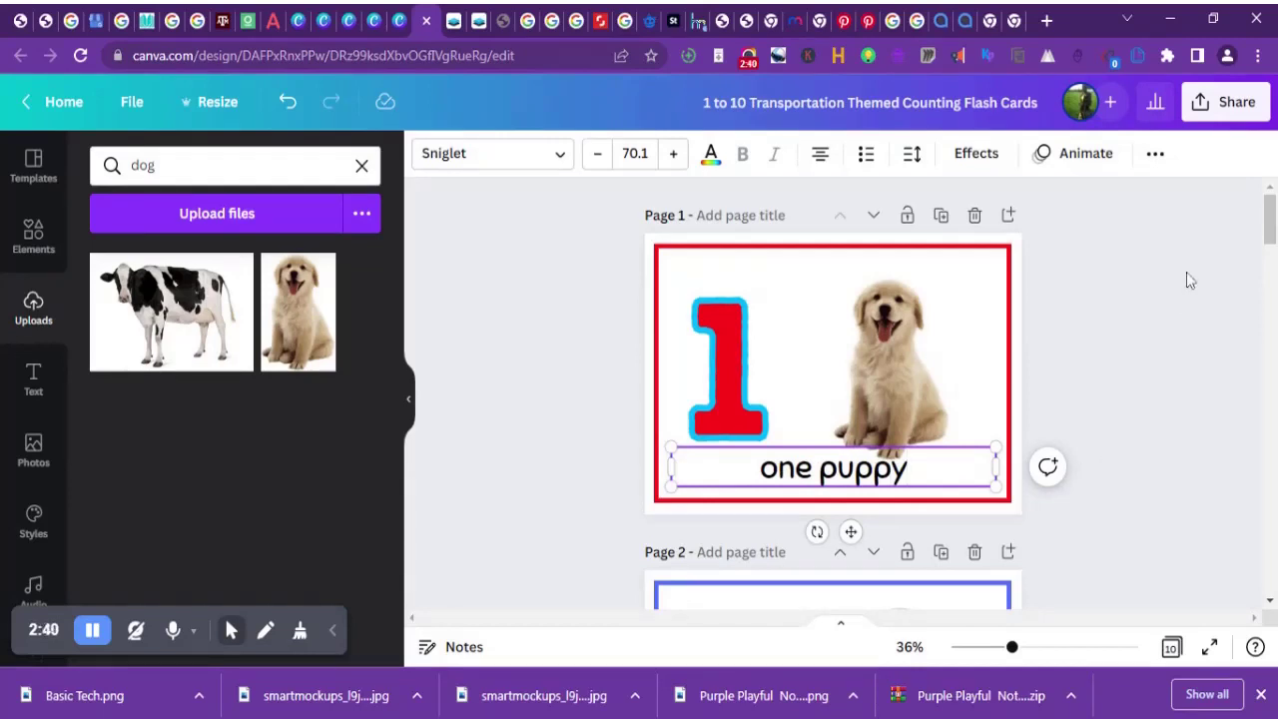
left_click_drag(1270, 234, 1270, 264)
Step: Delete both airplane pictures from page 2
left_click(856, 352)
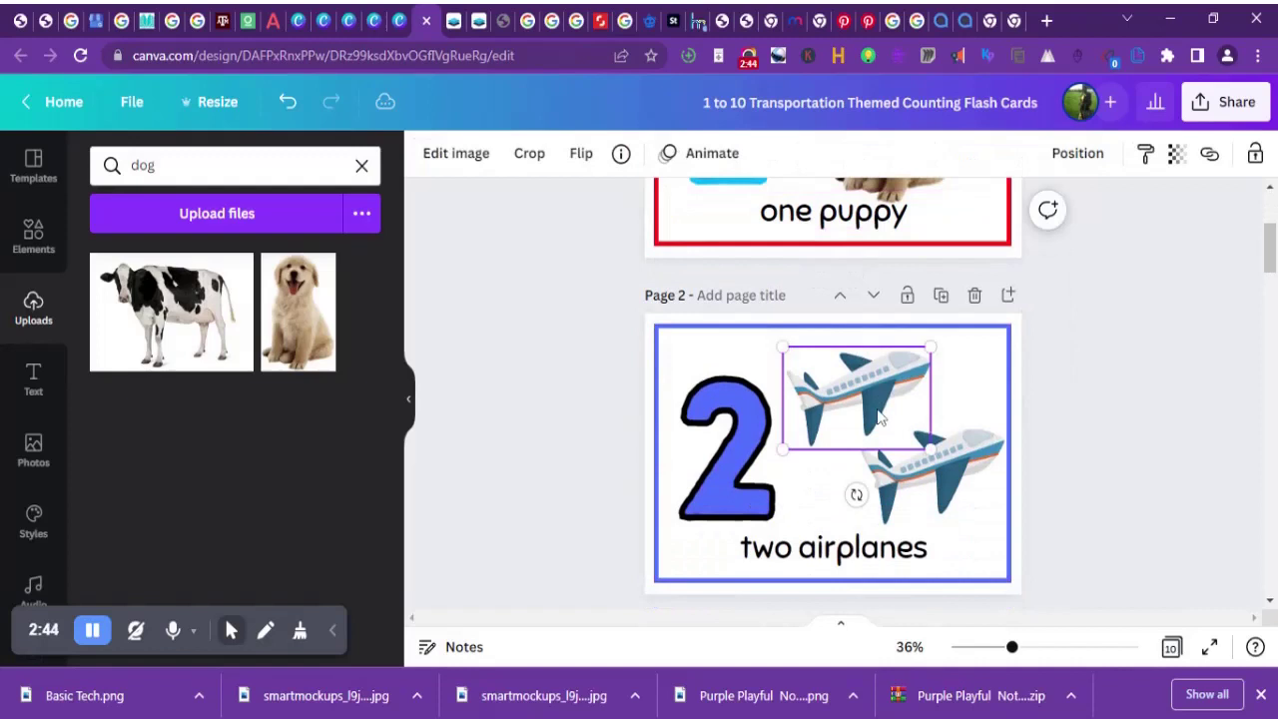
key("Delete")
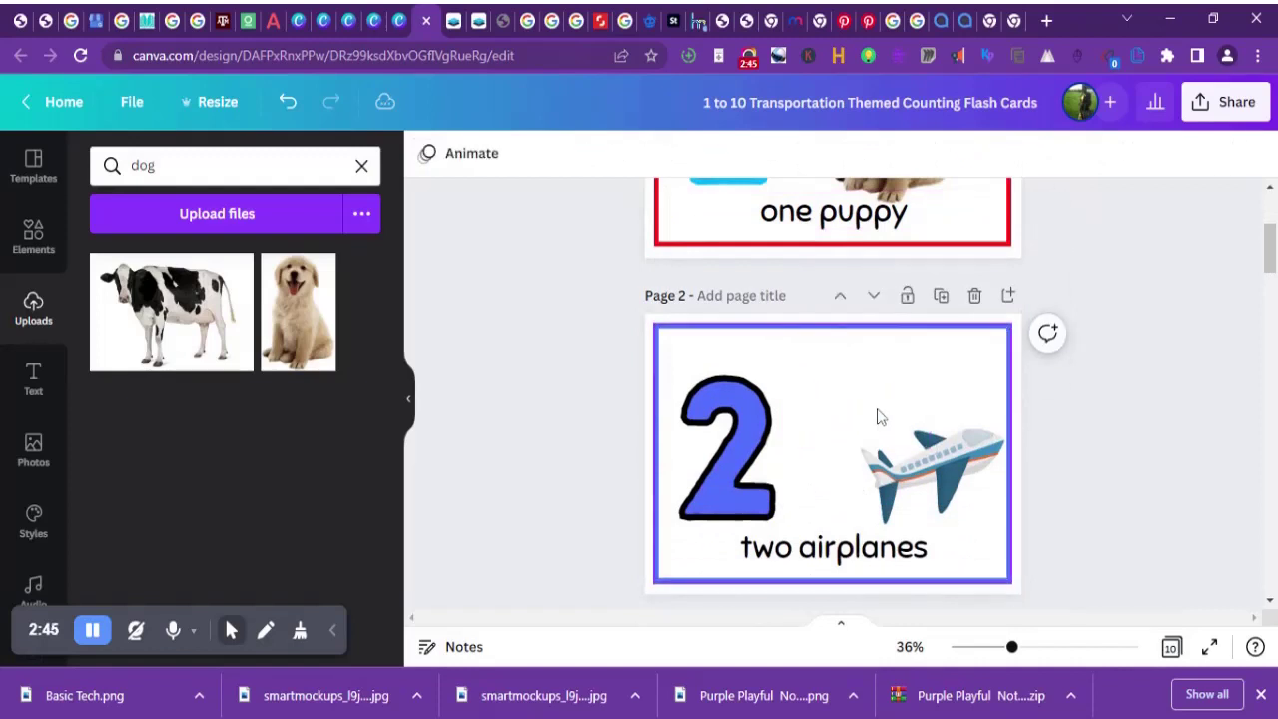
left_click(910, 484)
key("Delete")
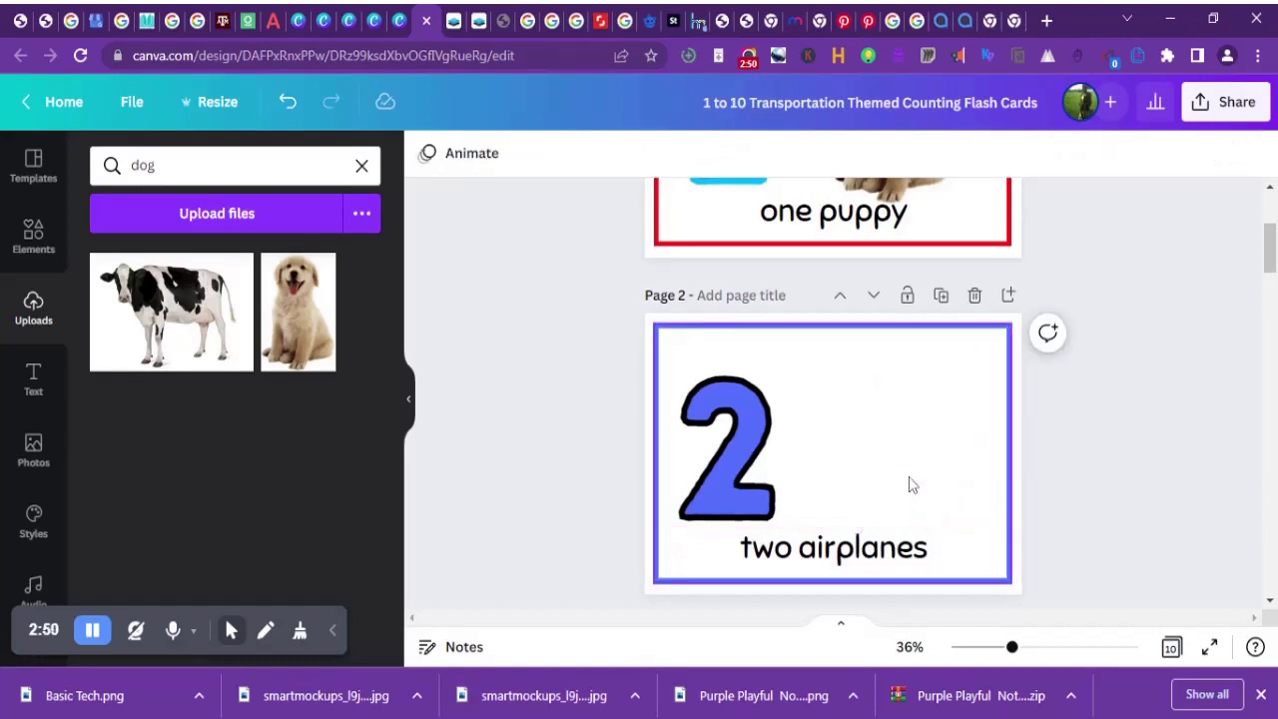
Step: Retype page 2's caption from 'two airplanes' to 'two puppies'
left_click(835, 539)
left_click(844, 550)
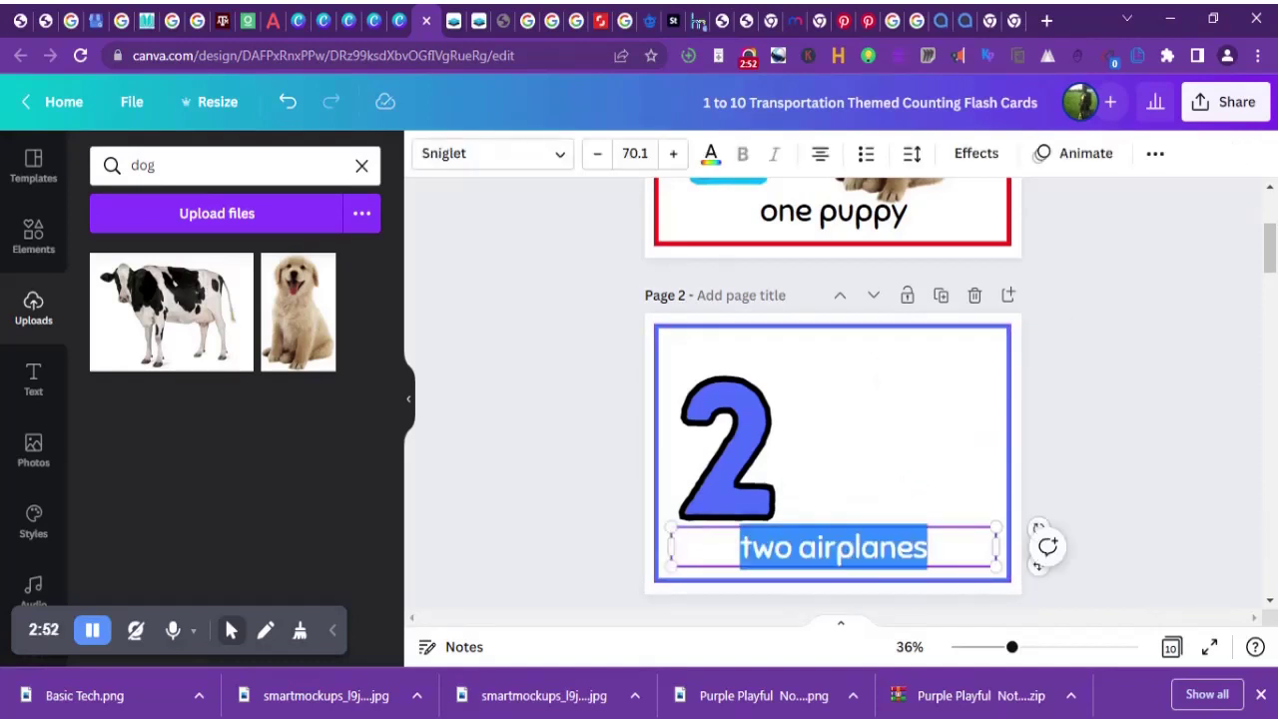
left_click(912, 547)
key("BackSpace")
key("BackSpace")
key("BackSpace")
key("BackSpace")
key("BackSpace")
key("BackSpace")
key("BackSpace")
key("BackSpace")
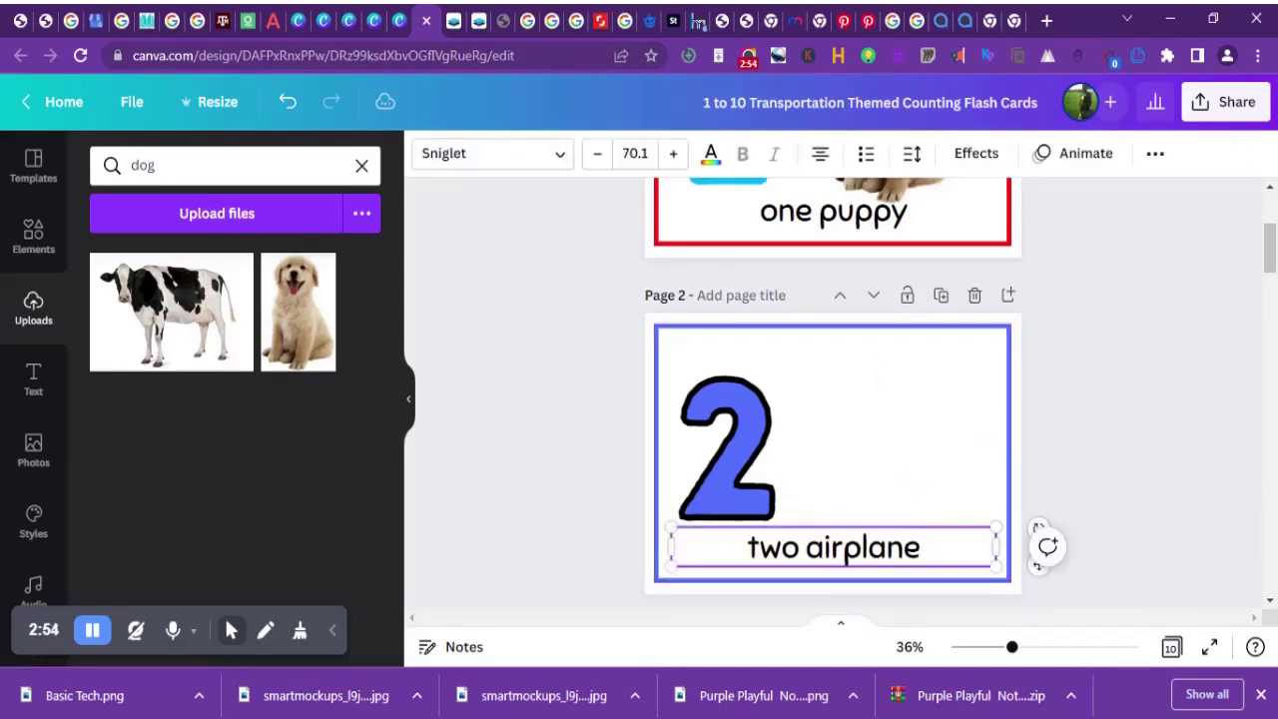
key("BackSpace")
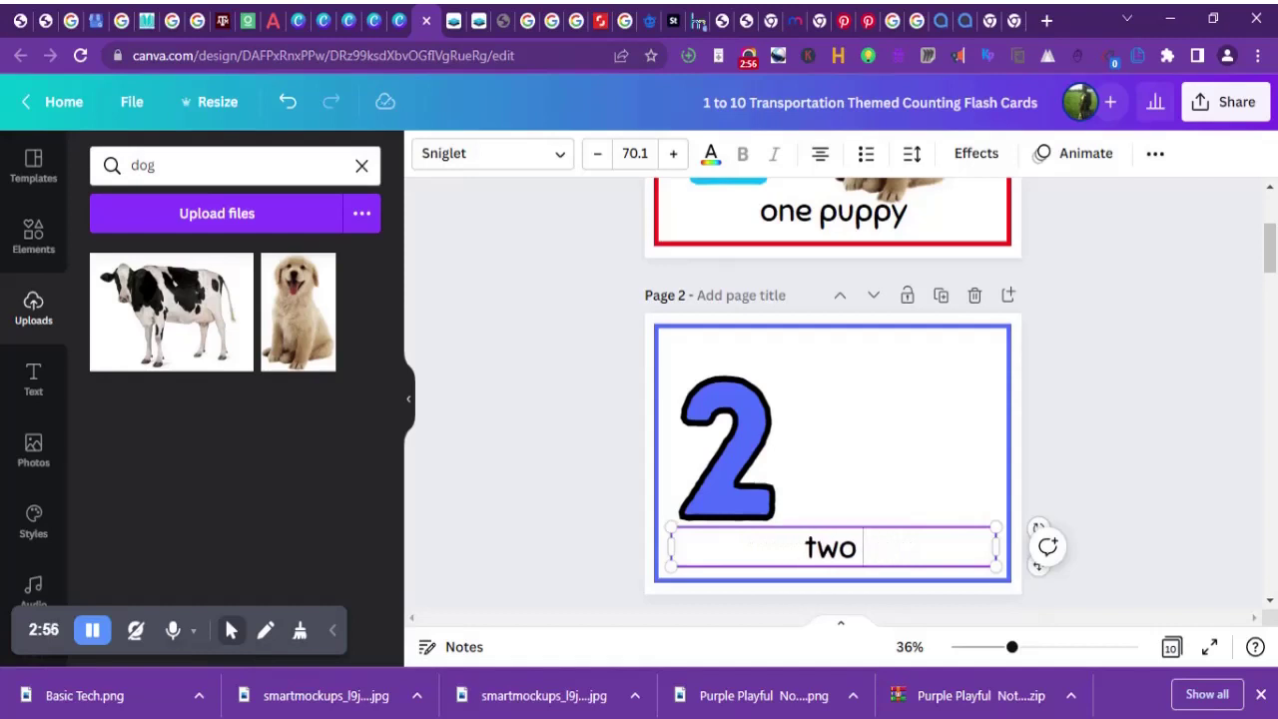
type("pupp")
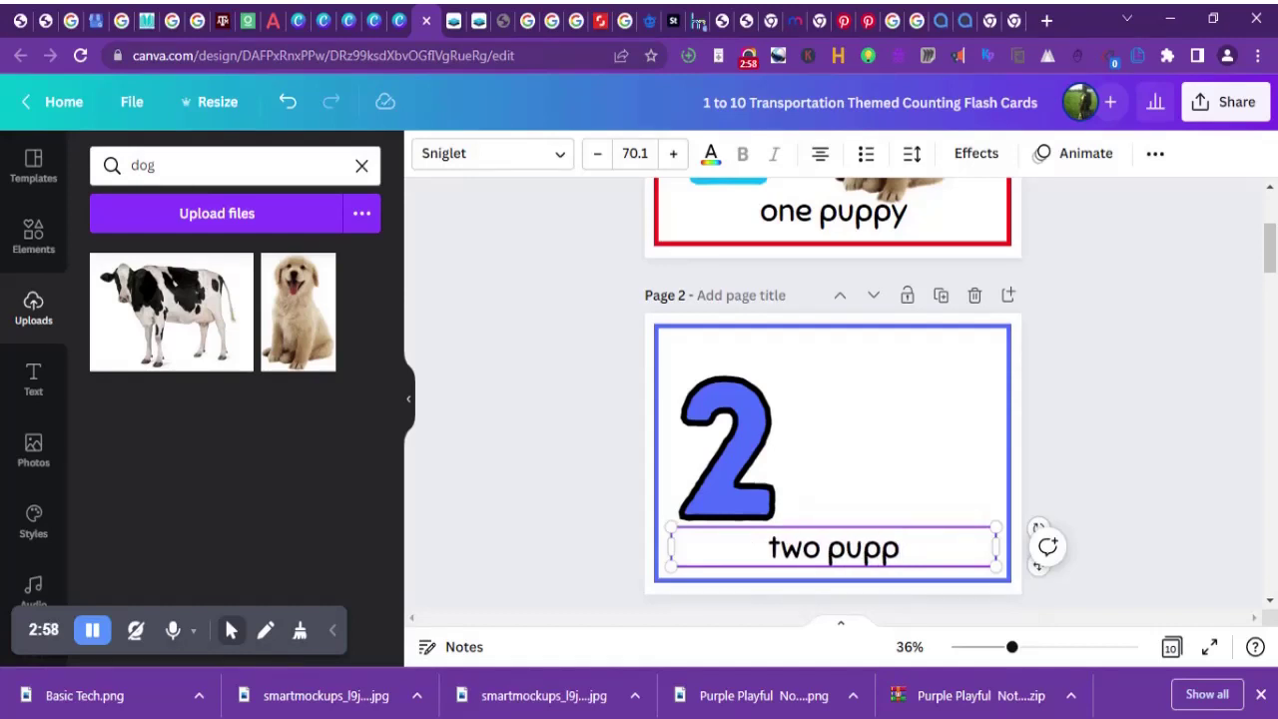
type("ies")
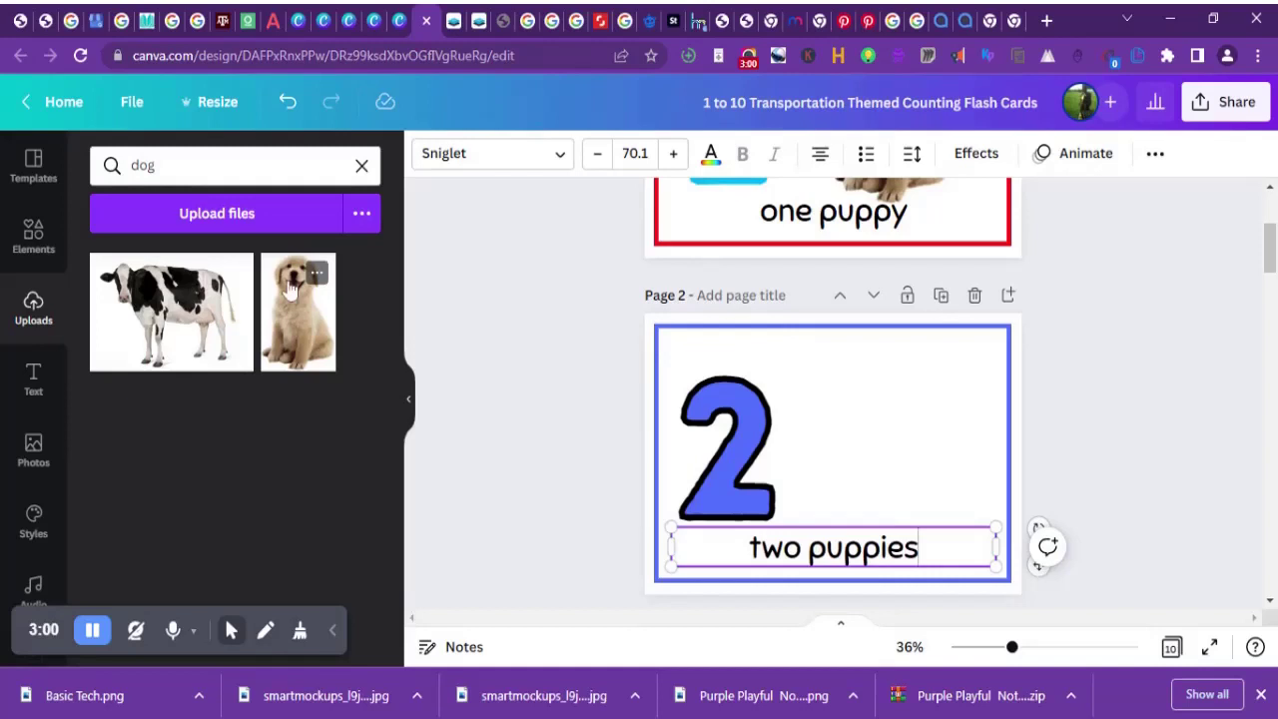
Step: Place the puppy photo on page 2, duplicate it, and size the left copy beside the 2
left_click_drag(295, 303, 848, 409)
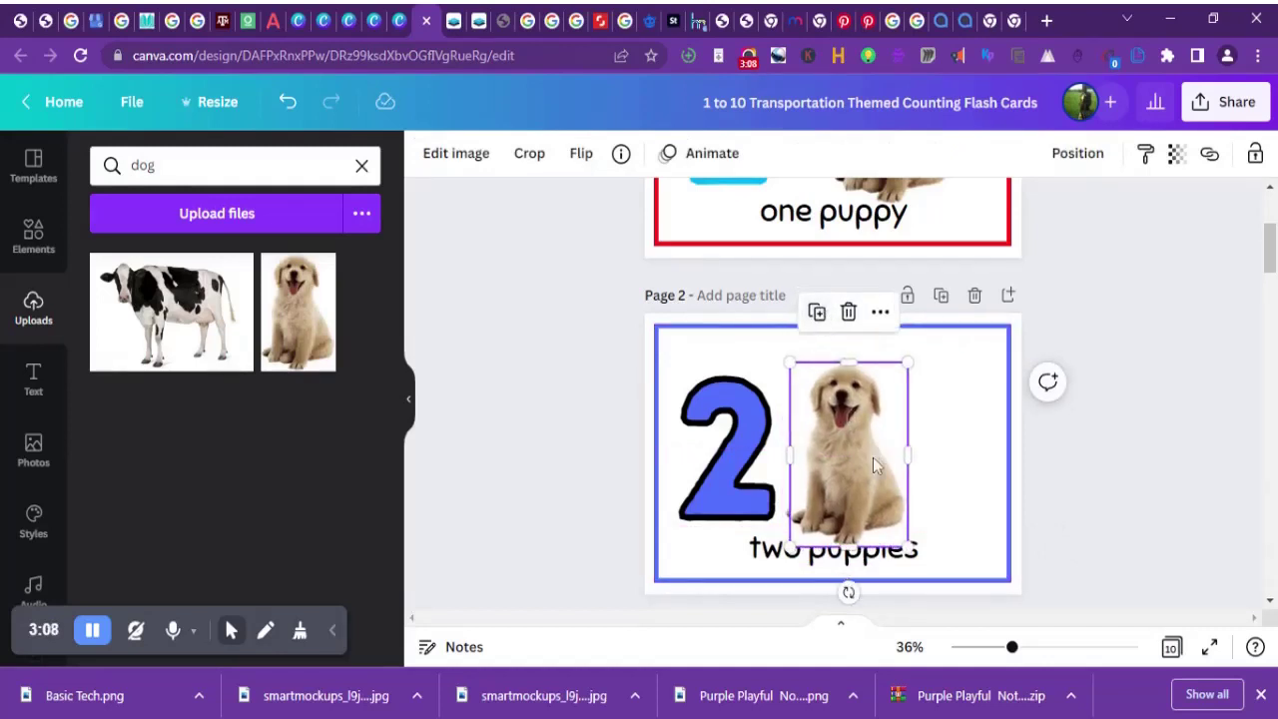
key("ctrl+d")
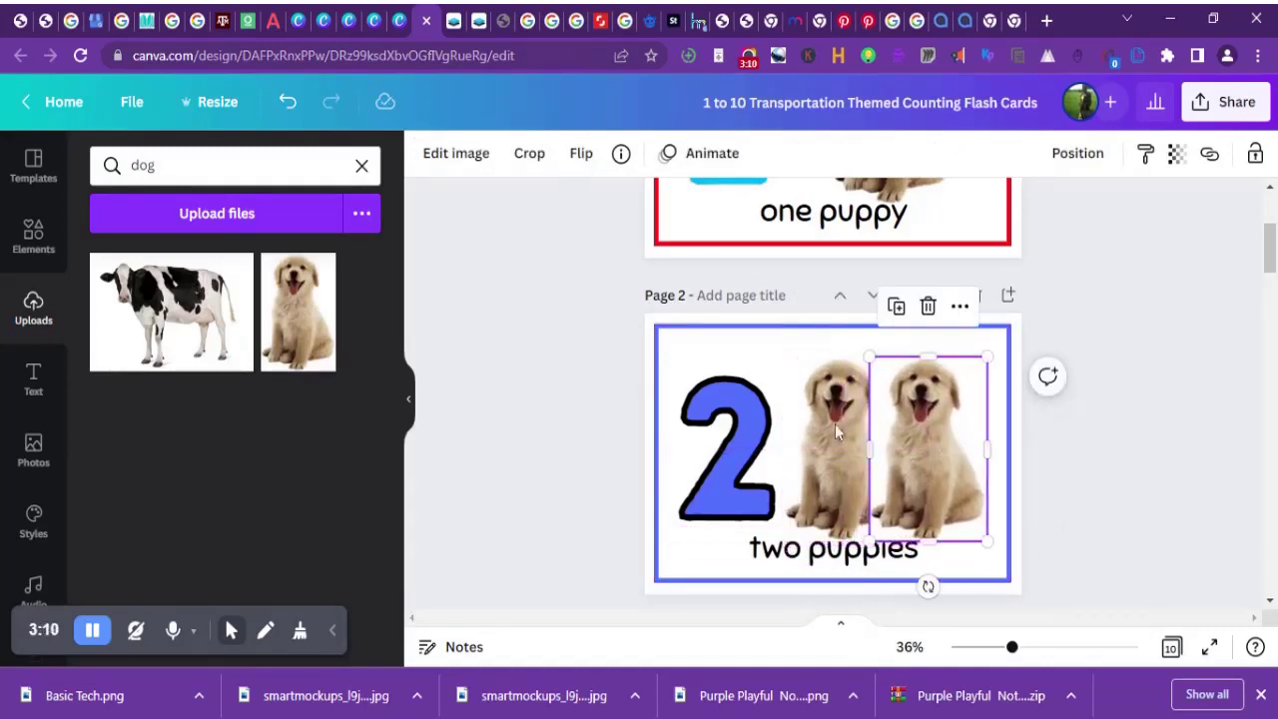
left_click(832, 421)
left_click_drag(828, 418, 813, 400)
left_click_drag(846, 465, 821, 442)
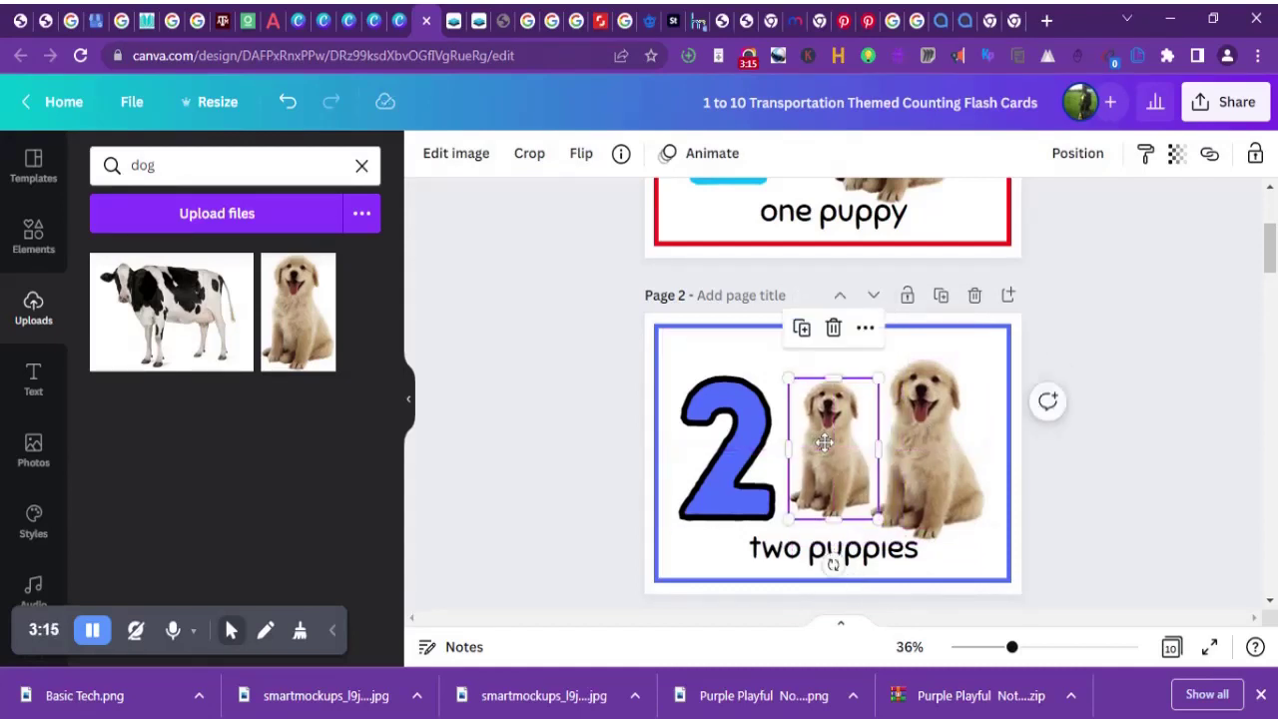
Step: Shrink the right puppy copy and line it up next to the left one
left_click(910, 448)
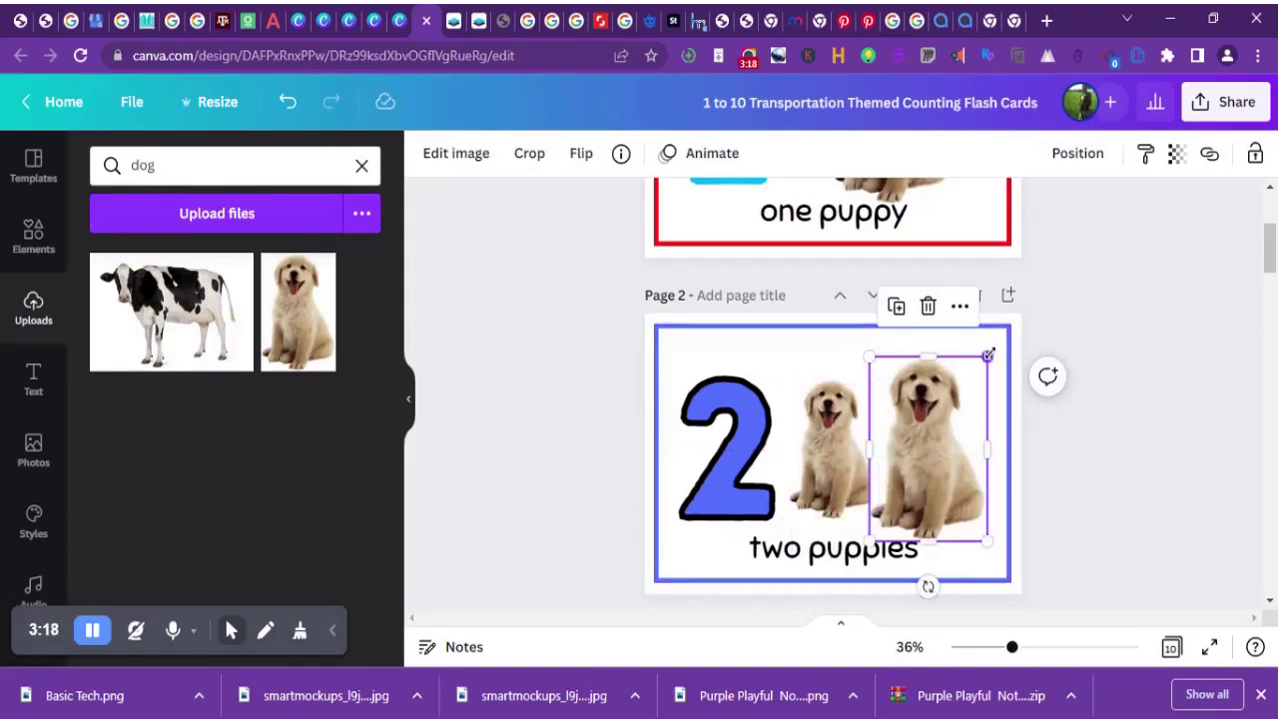
left_click_drag(988, 355, 984, 399)
left_click_drag(922, 459, 932, 444)
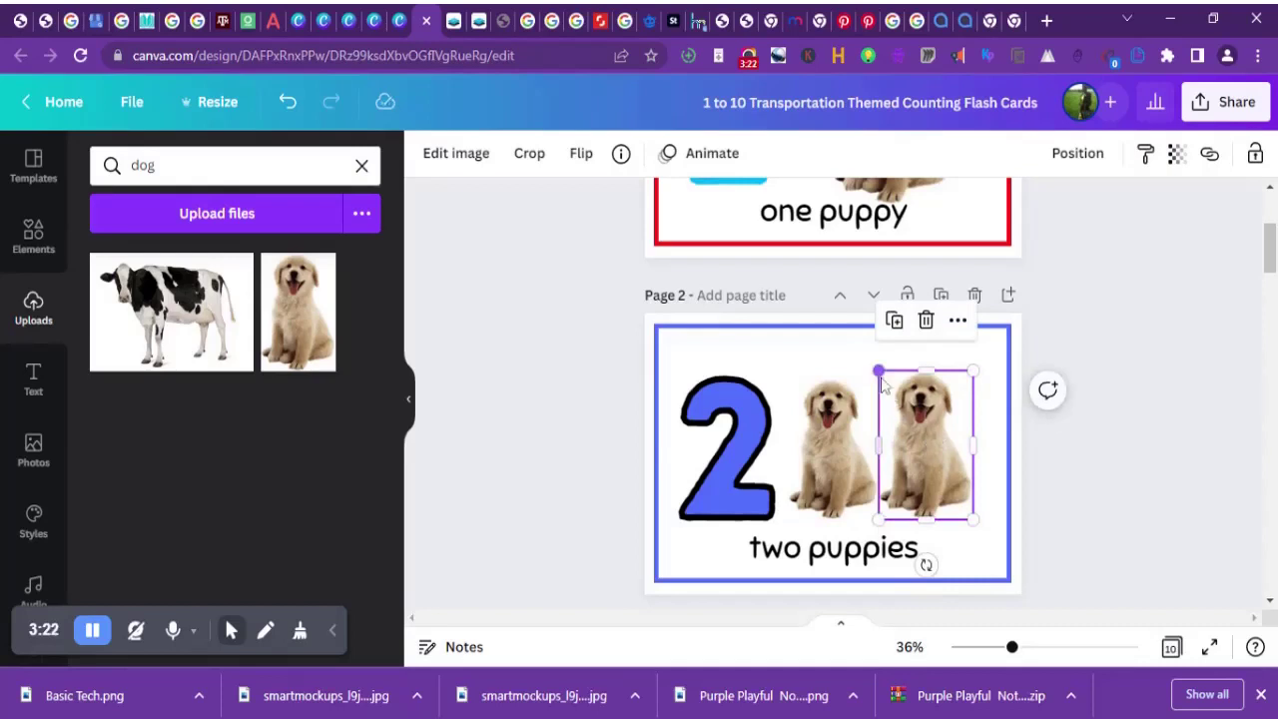
left_click_drag(878, 371, 887, 390)
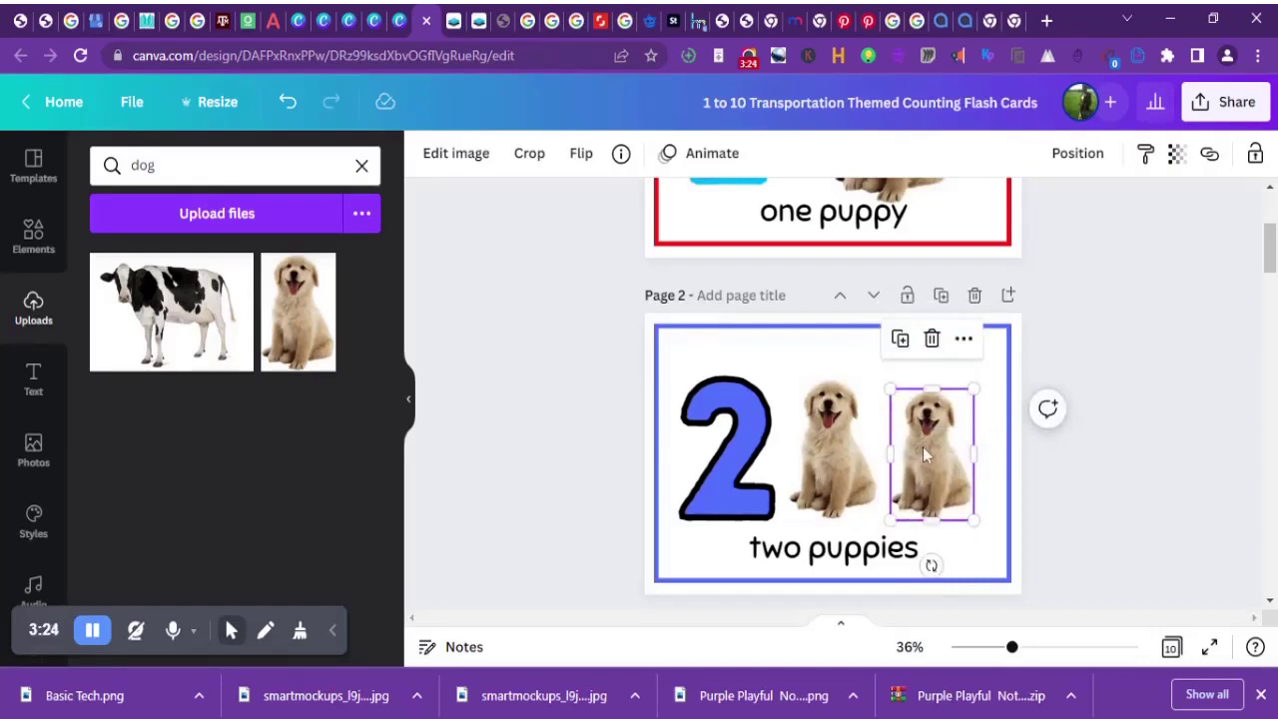
left_click_drag(922, 446, 916, 447)
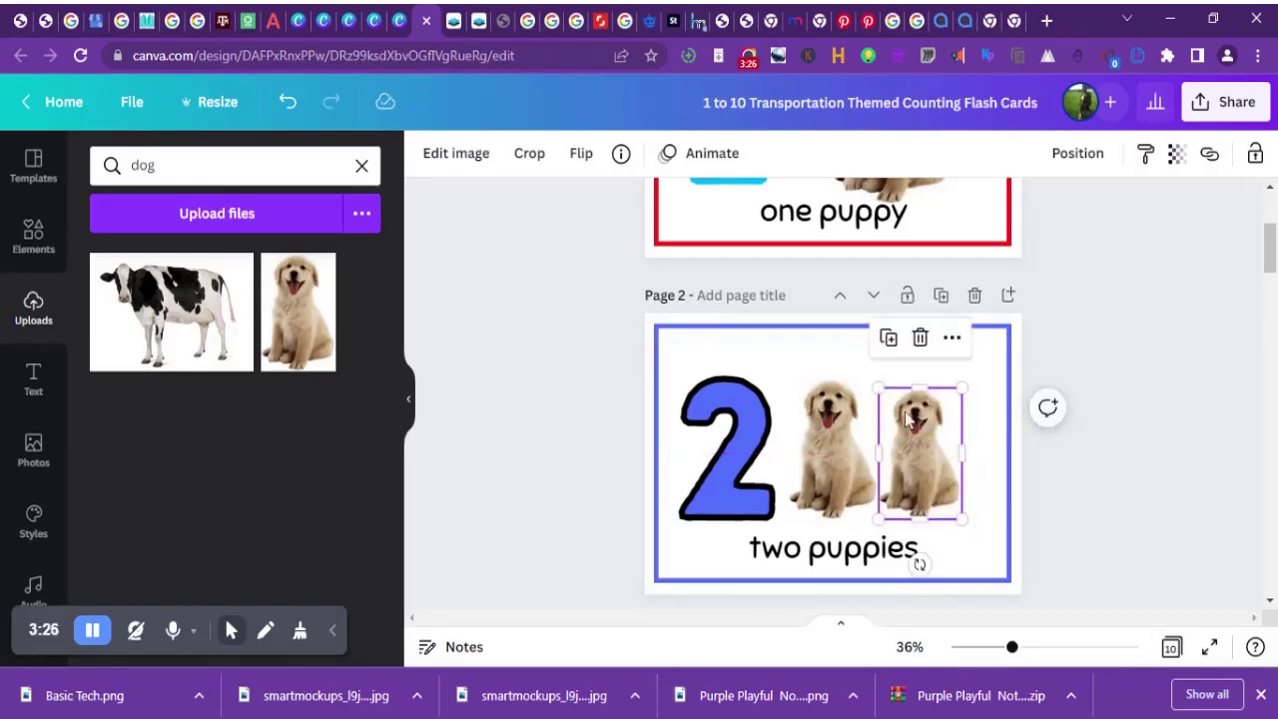
left_click(1148, 413)
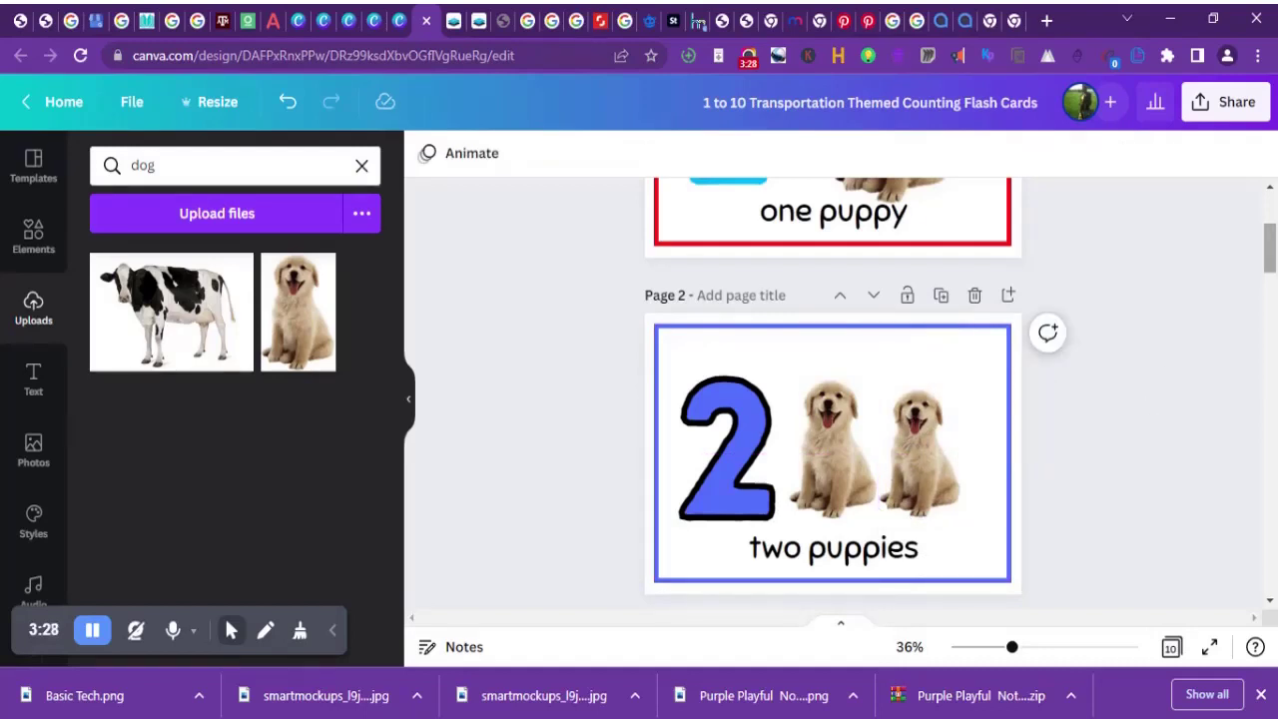
left_click_drag(1272, 244, 1272, 291)
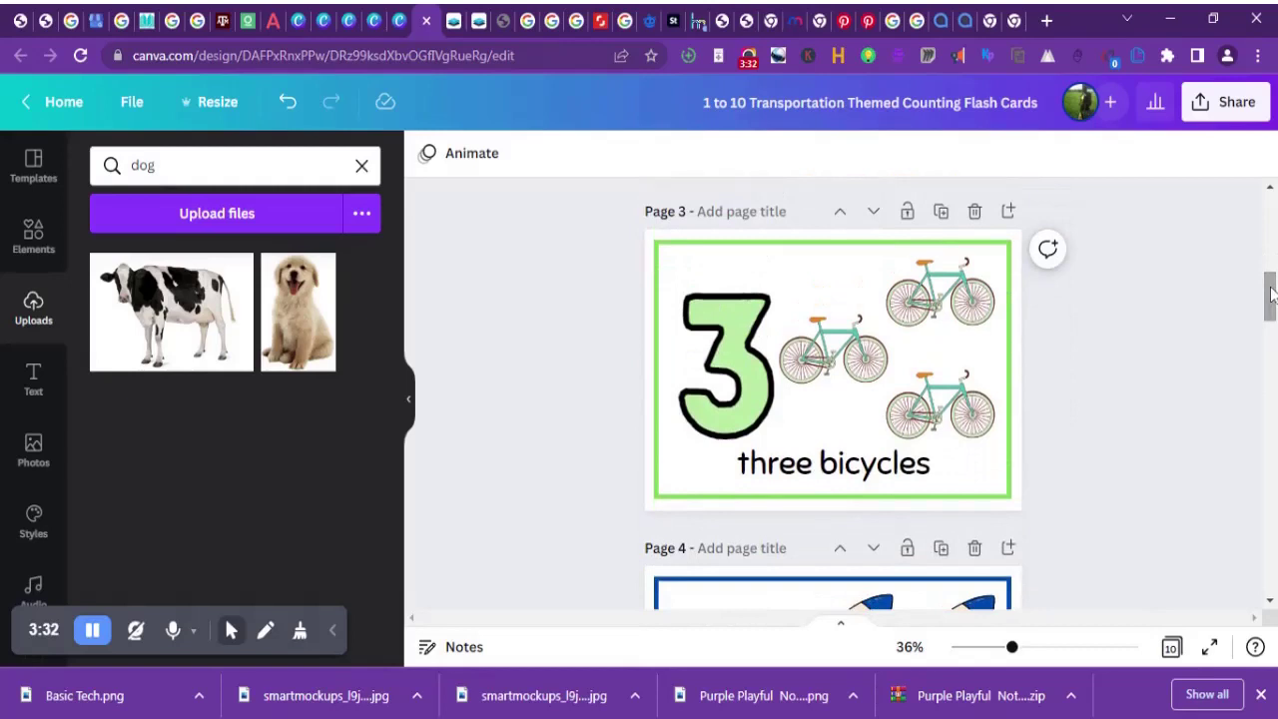
Step: Delete the middle, lower and remaining bicycle images from page 3, leaving the green 3 and caption
left_click(856, 344)
key("Delete")
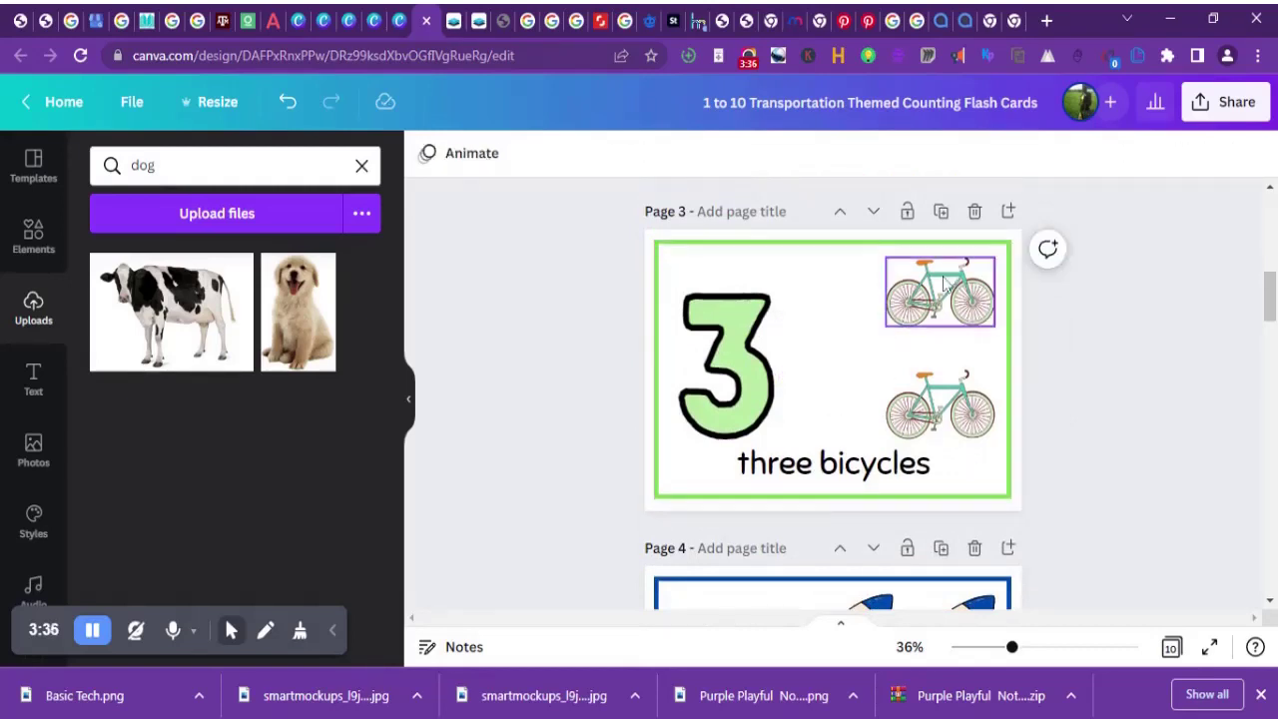
left_click(966, 389)
key("Delete")
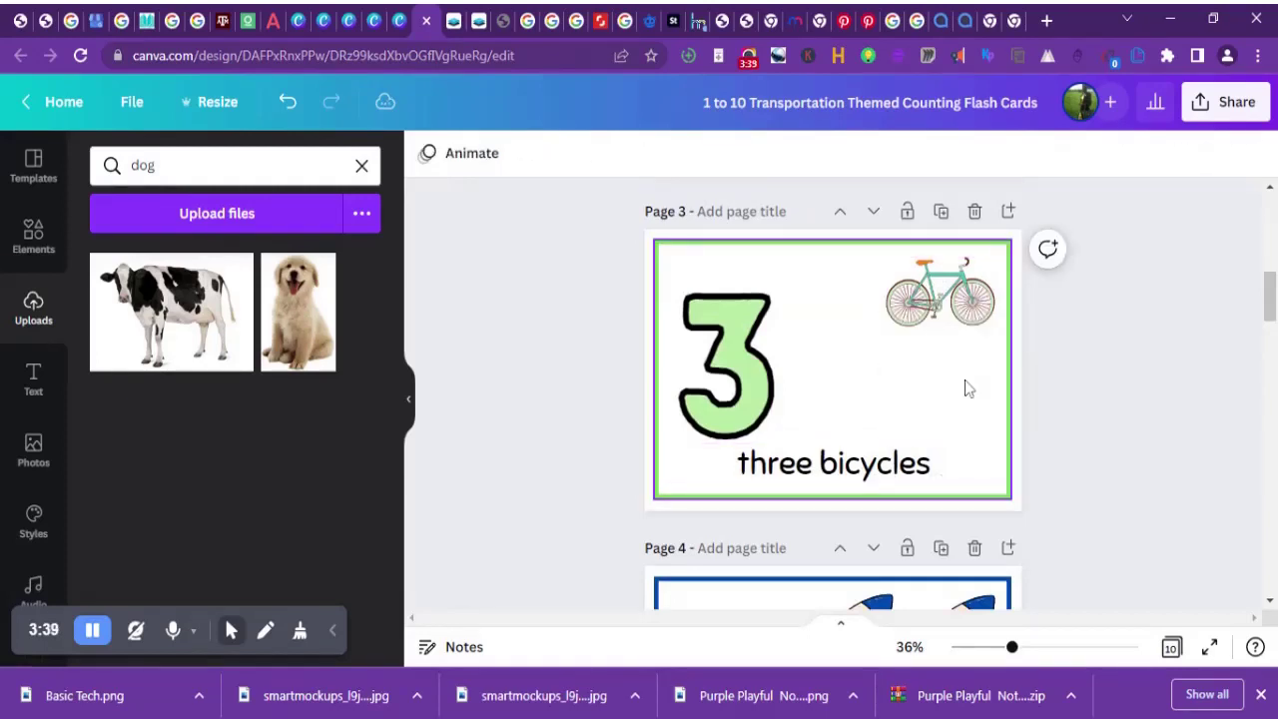
left_click(936, 295)
key("Delete")
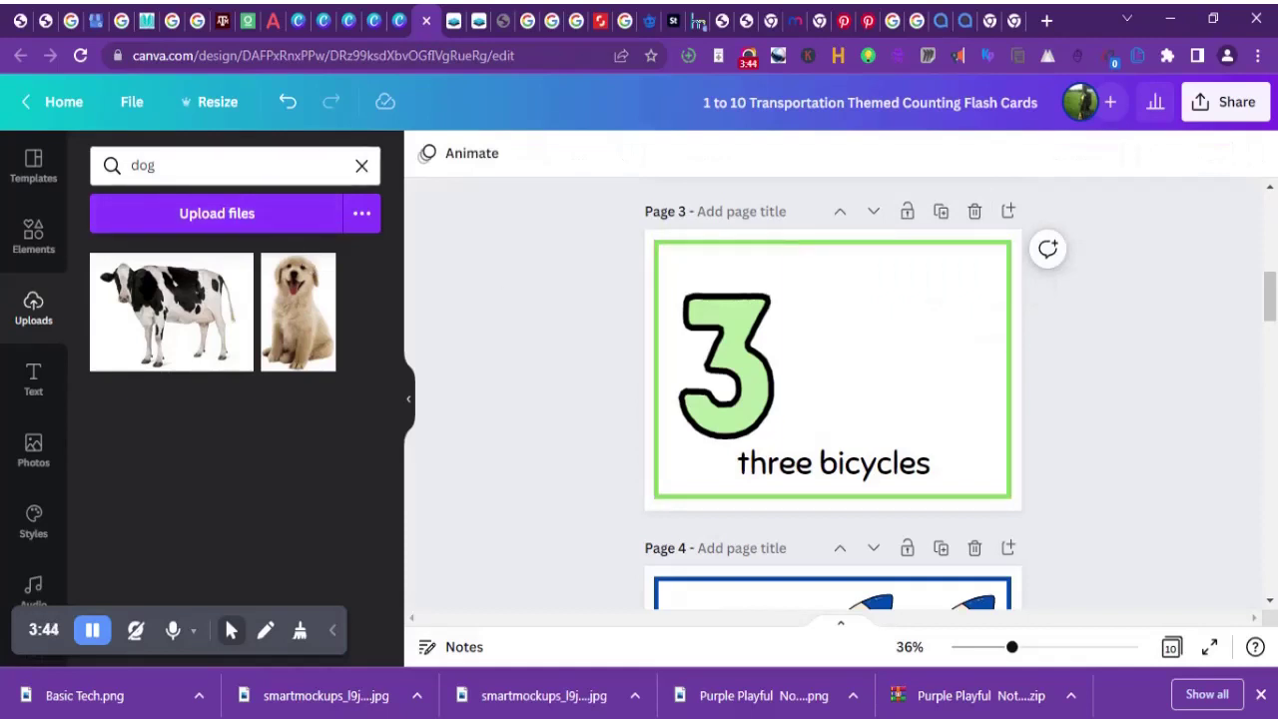
left_click_drag(157, 165, 148, 166)
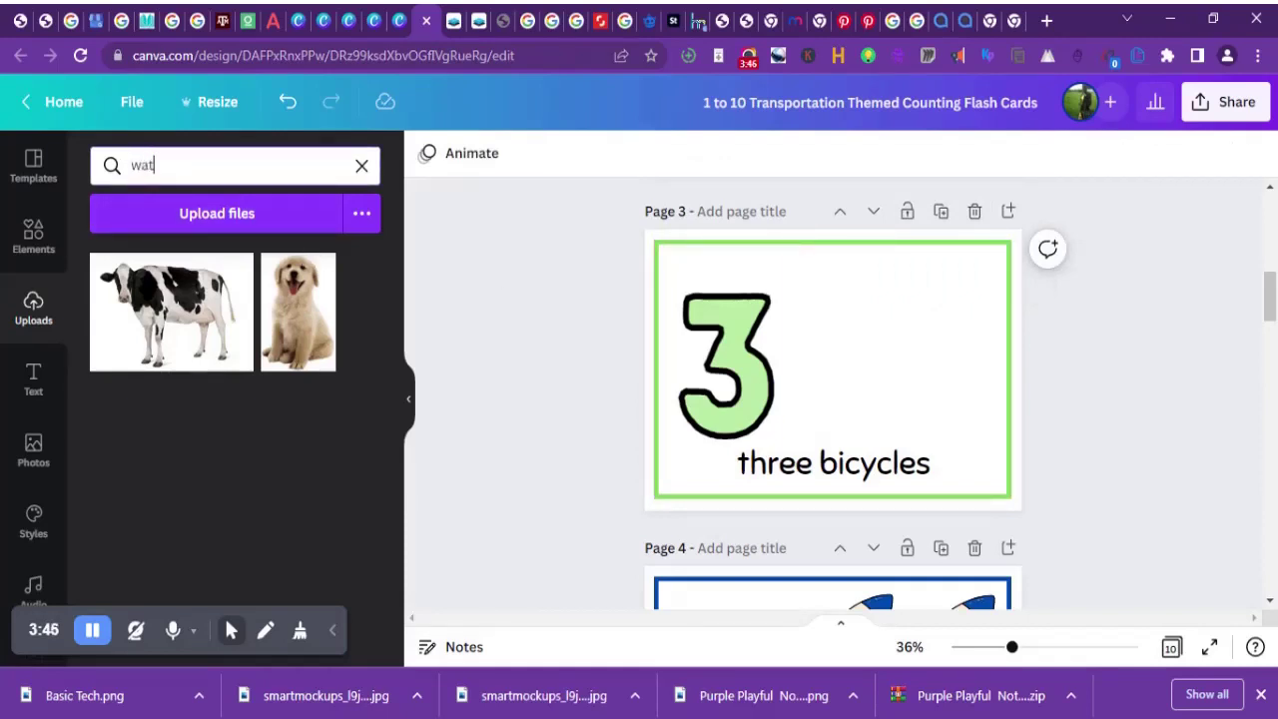
Step: Search Uploads for 'watermeloon', clear it, and browse the Elements library down to the rocket graphics
type("watermel")
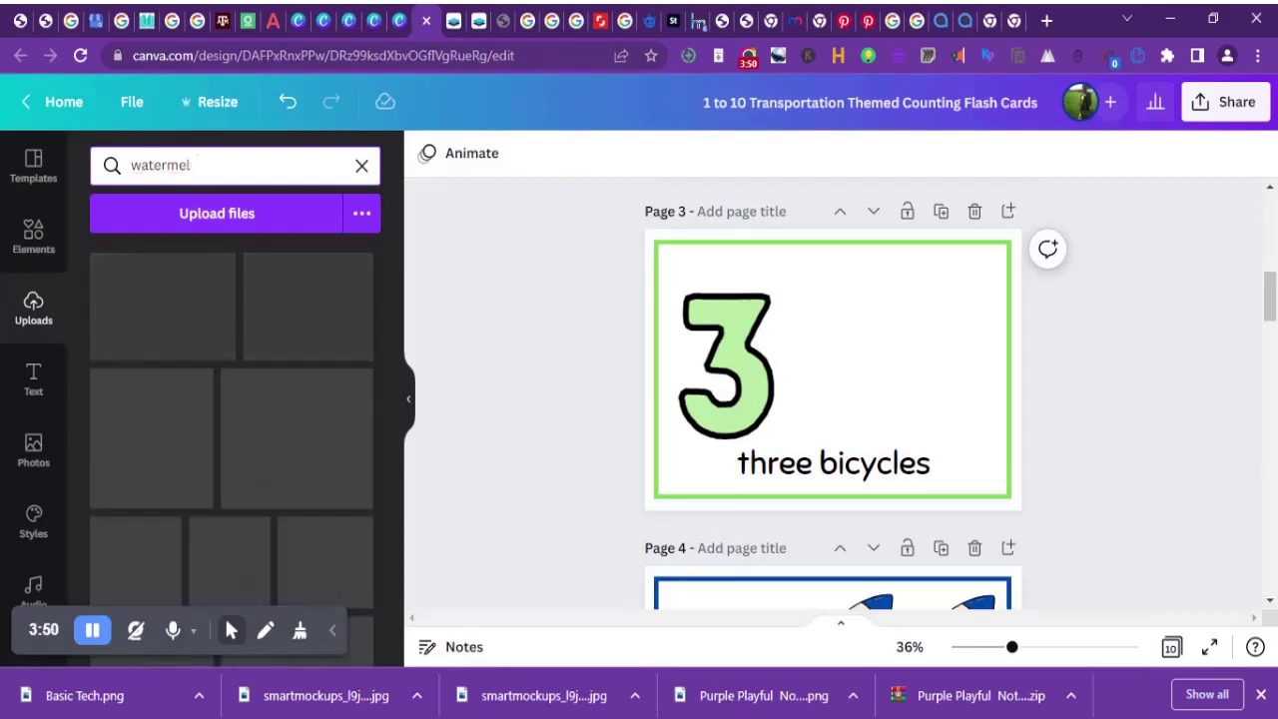
type("oon")
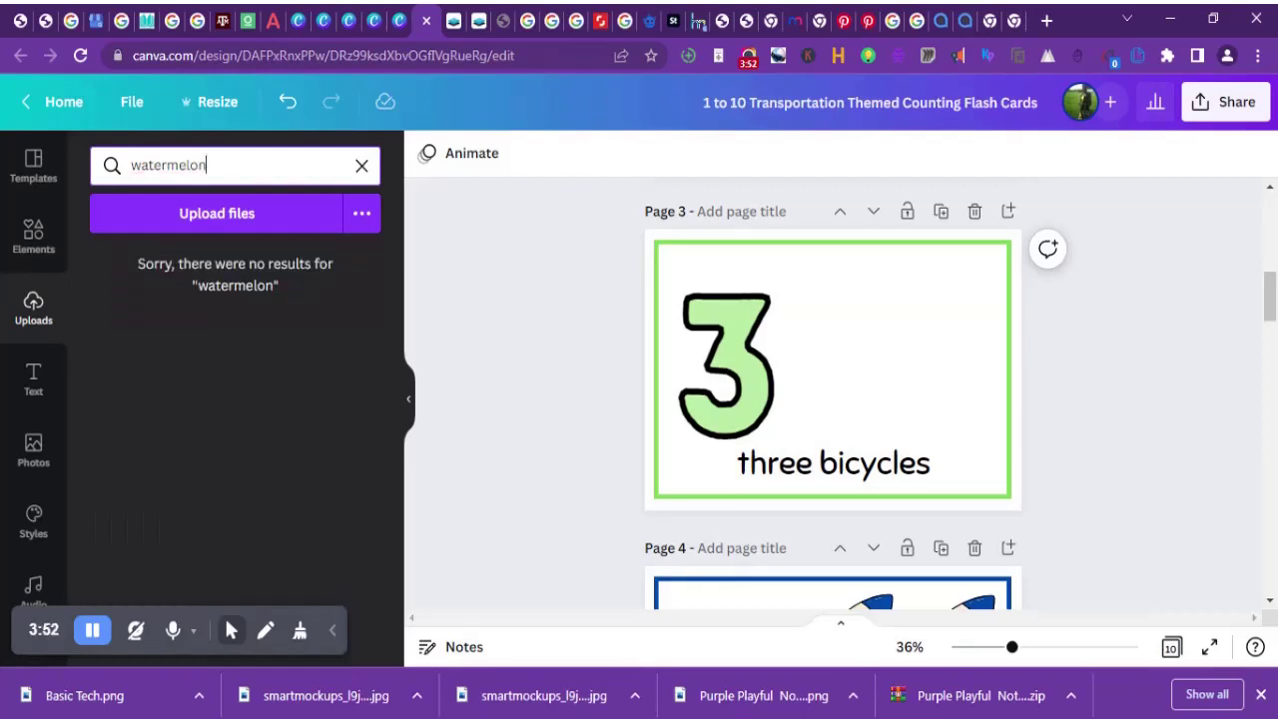
key("BackSpace")
key("BackSpace")
key("BackSpace")
key("BackSpace")
key("BackSpace")
key("BackSpace")
key("BackSpace")
key("BackSpace")
key("BackSpace")
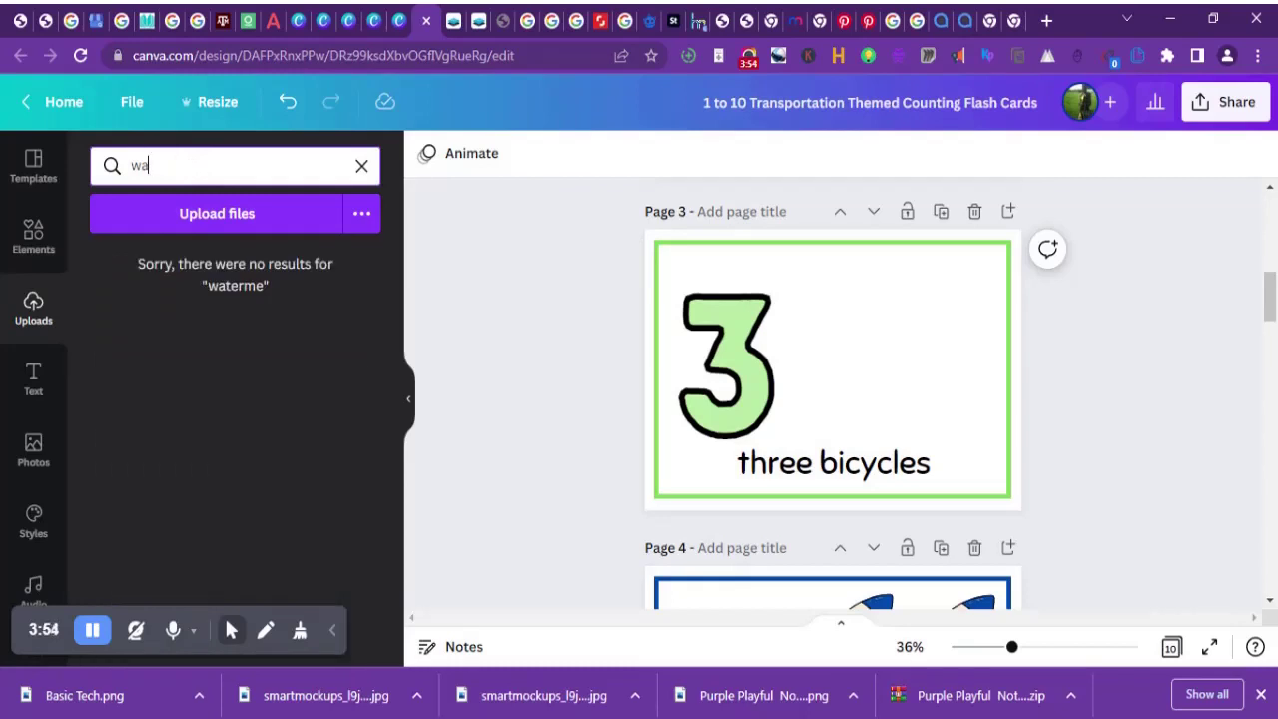
left_click(37, 244)
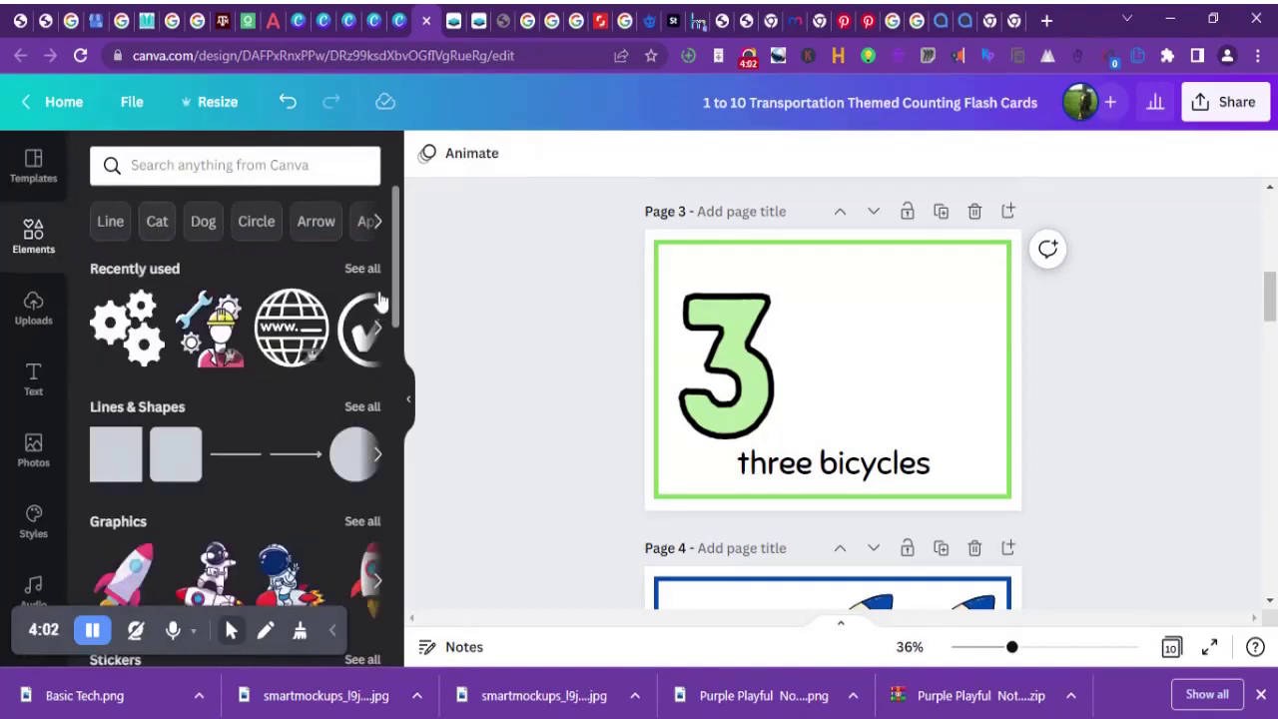
left_click_drag(393, 272, 385, 335)
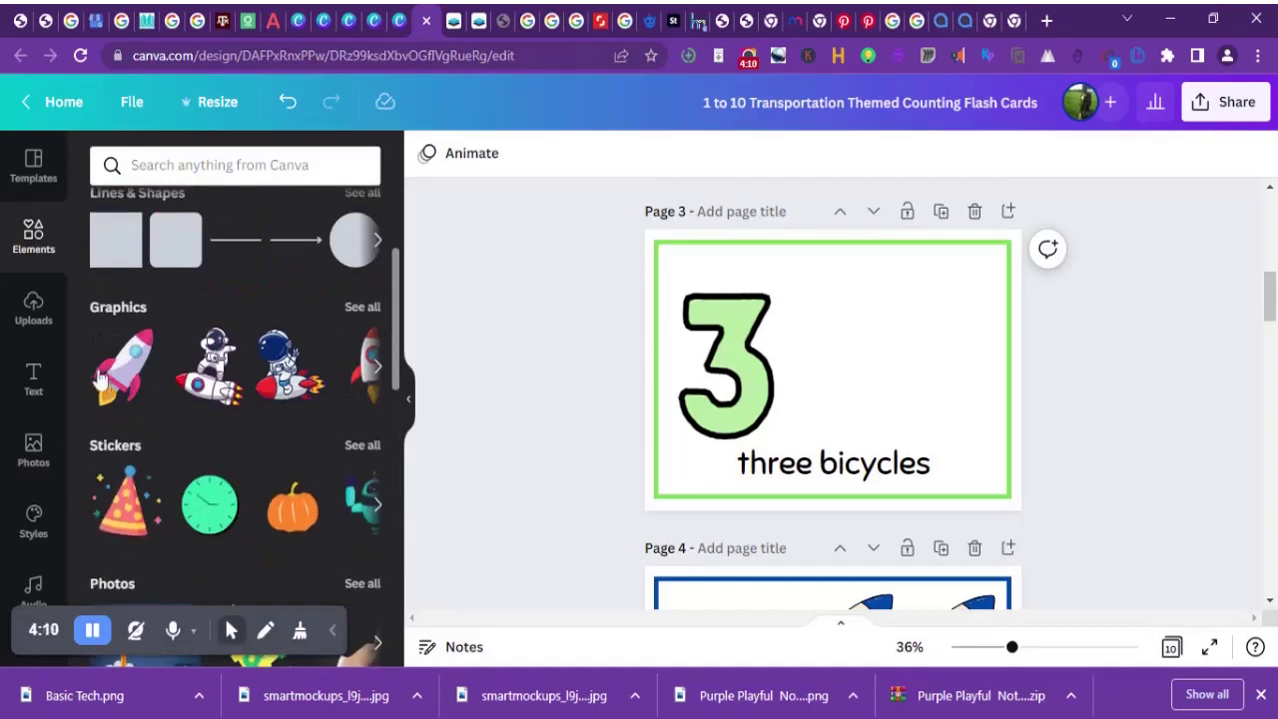
left_click(134, 367)
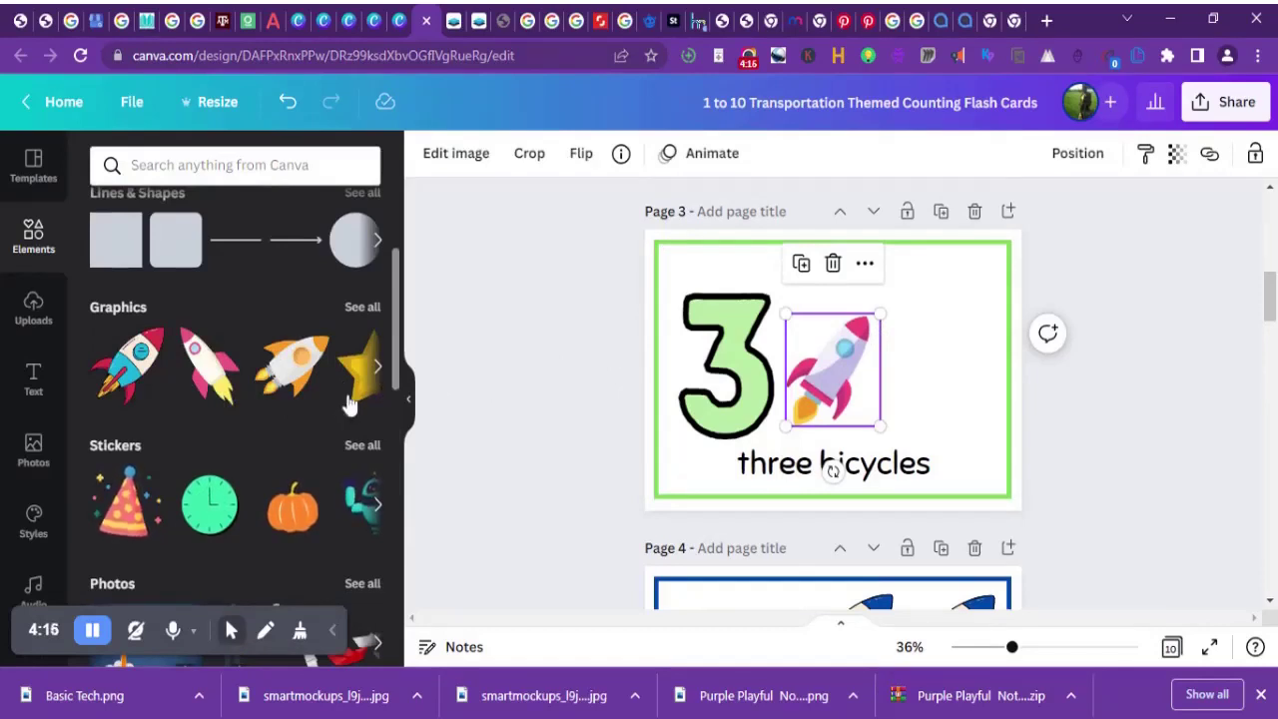
left_click_drag(125, 367, 904, 349)
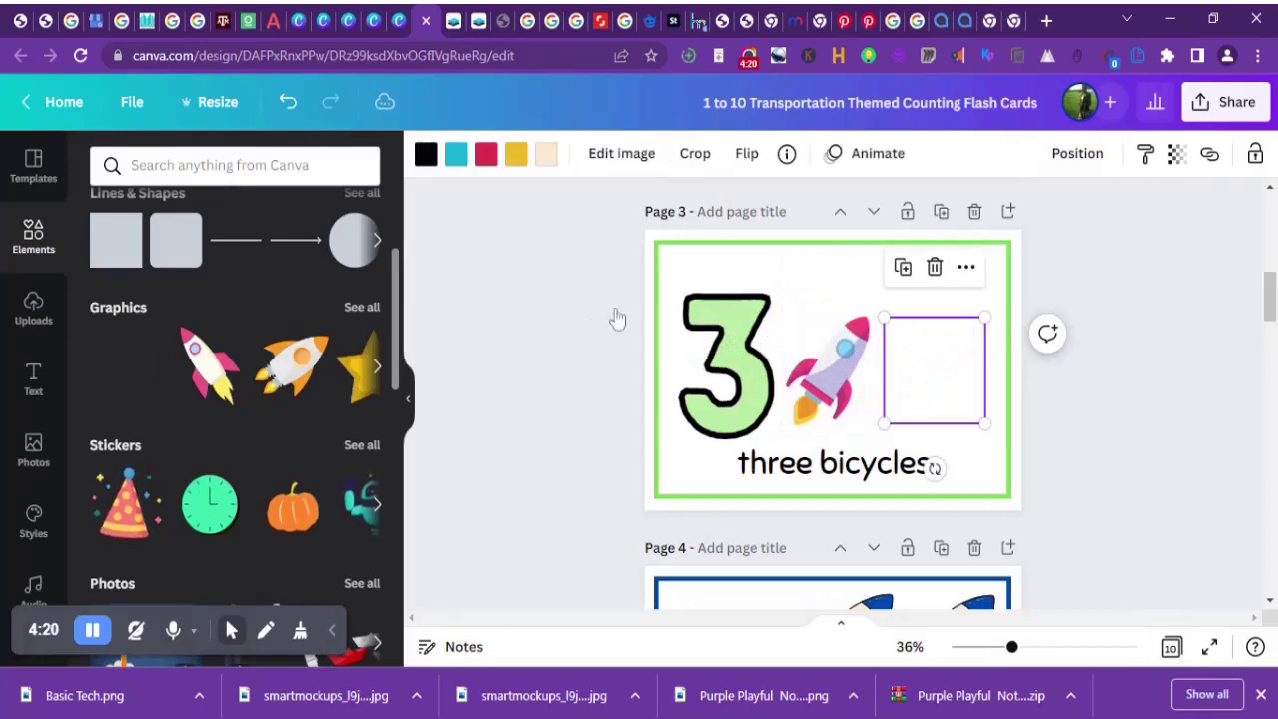
left_click(826, 361)
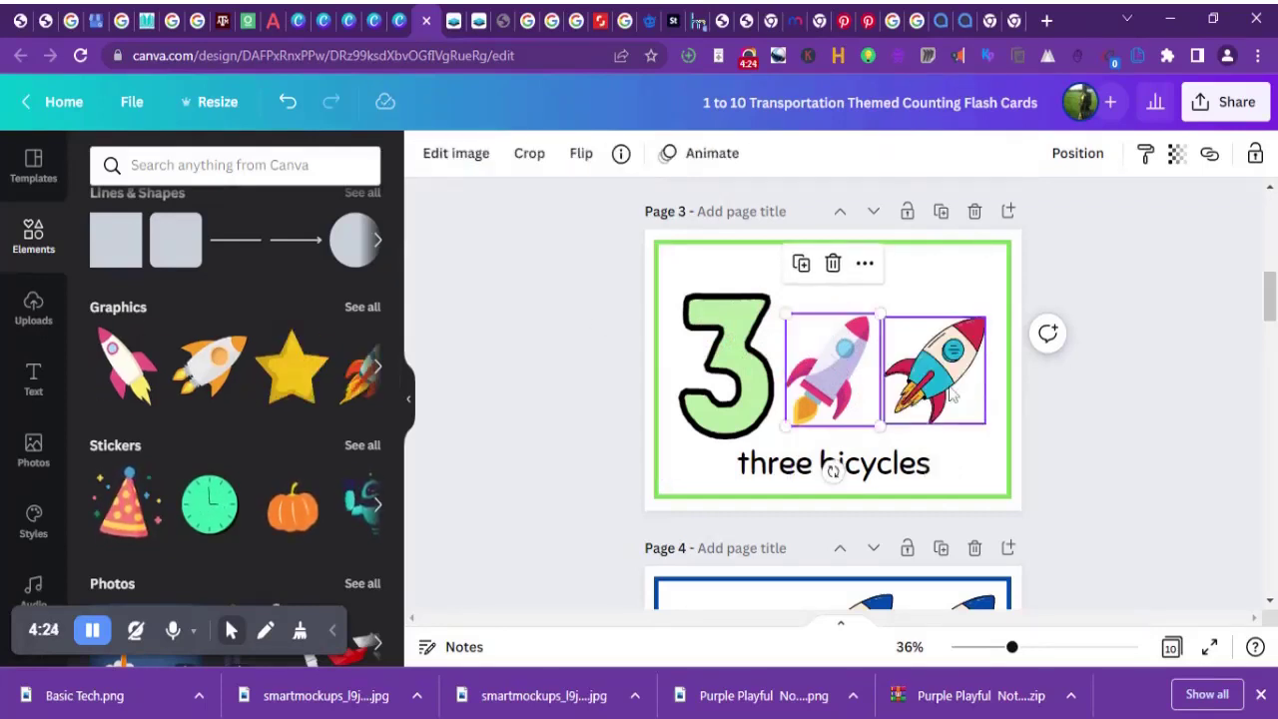
left_click(954, 396)
key("Delete")
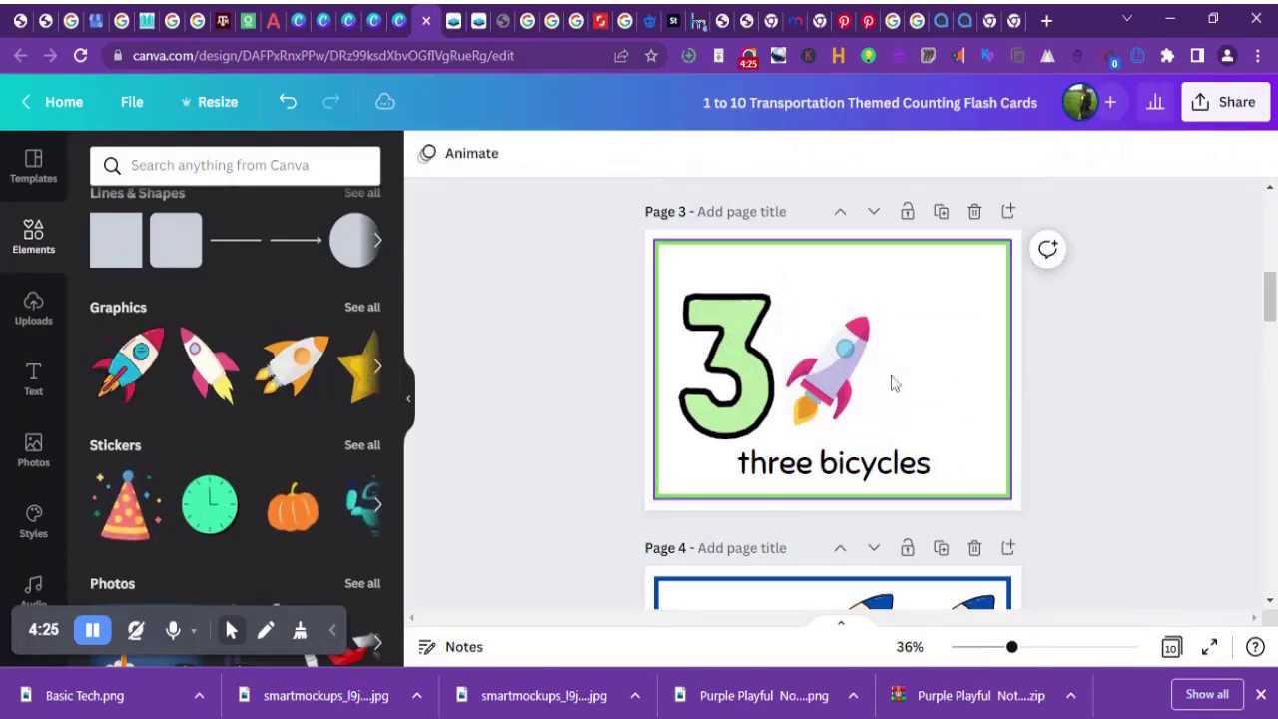
left_click(940, 213)
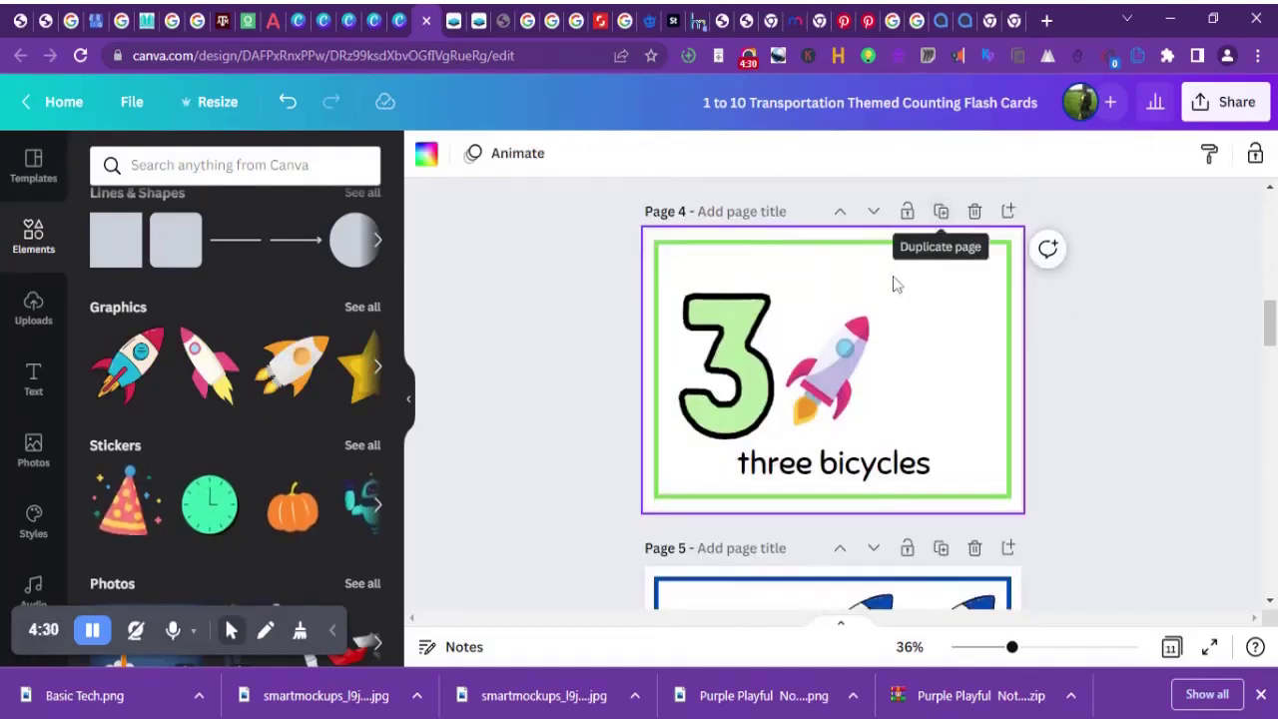
left_click(287, 101)
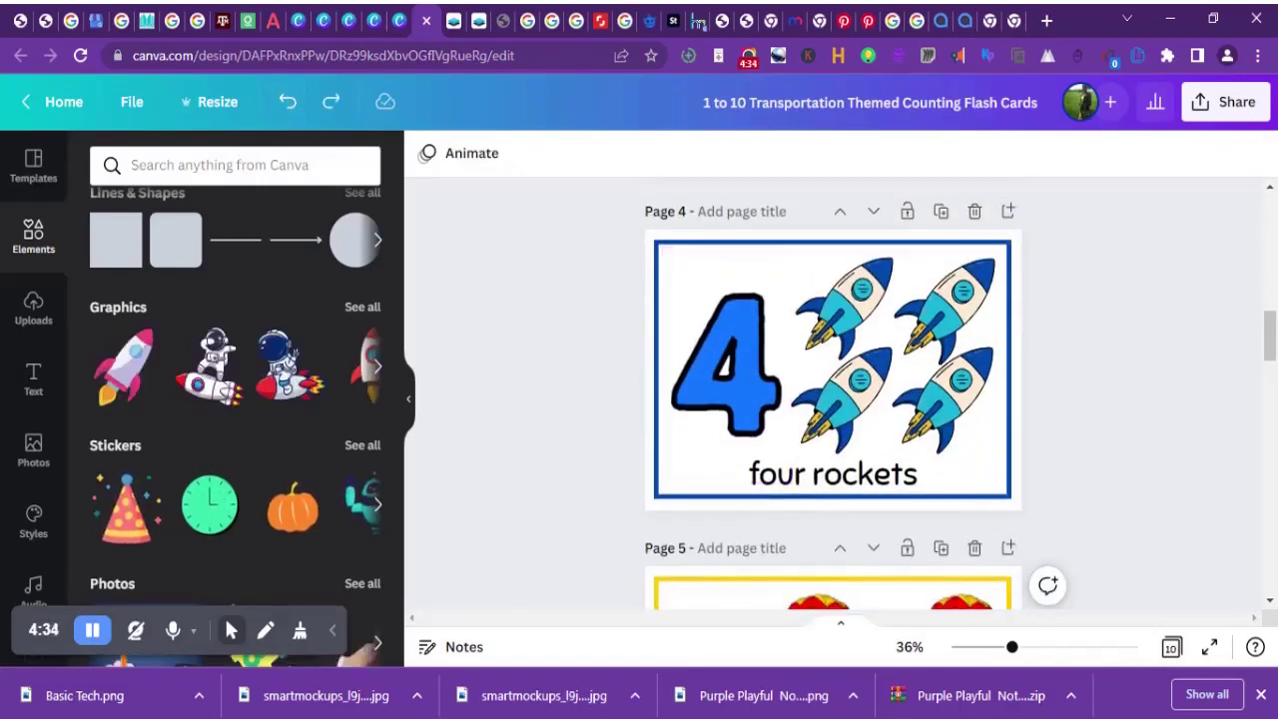
left_click_drag(1270, 345, 1269, 290)
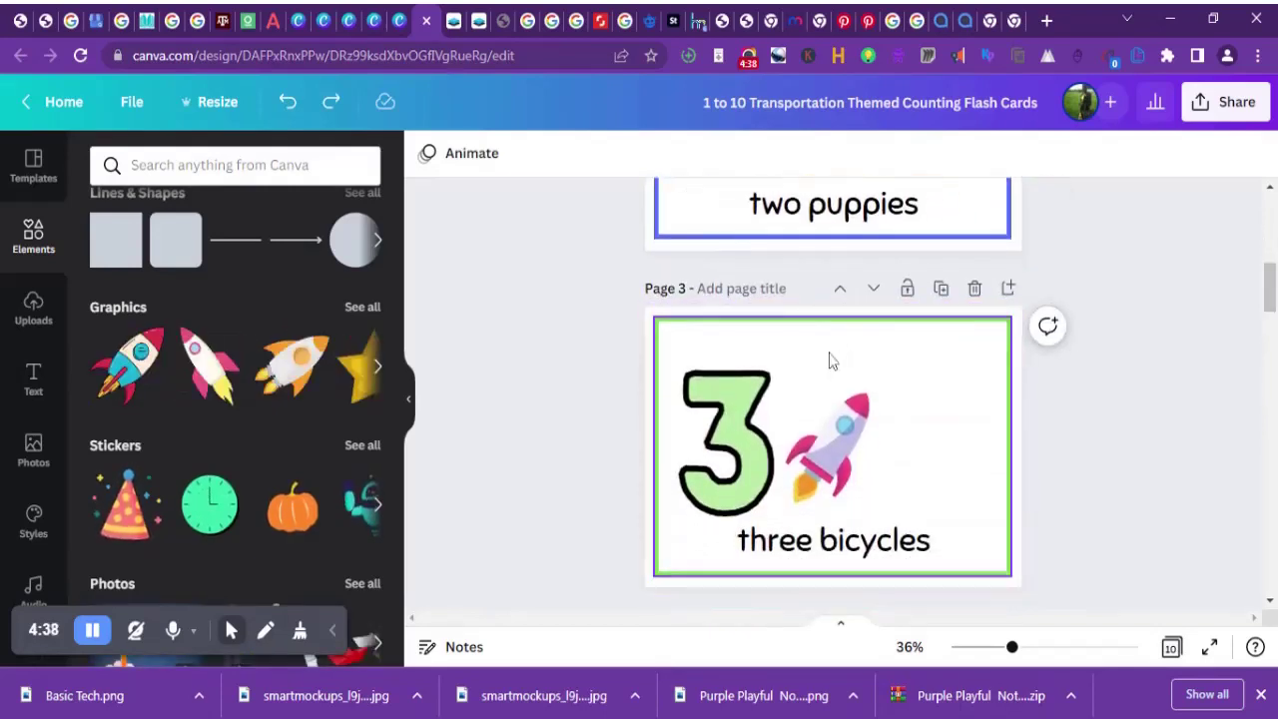
Step: Duplicate the pink rocket twice and spread the copies apart beside the 3
left_click(838, 487)
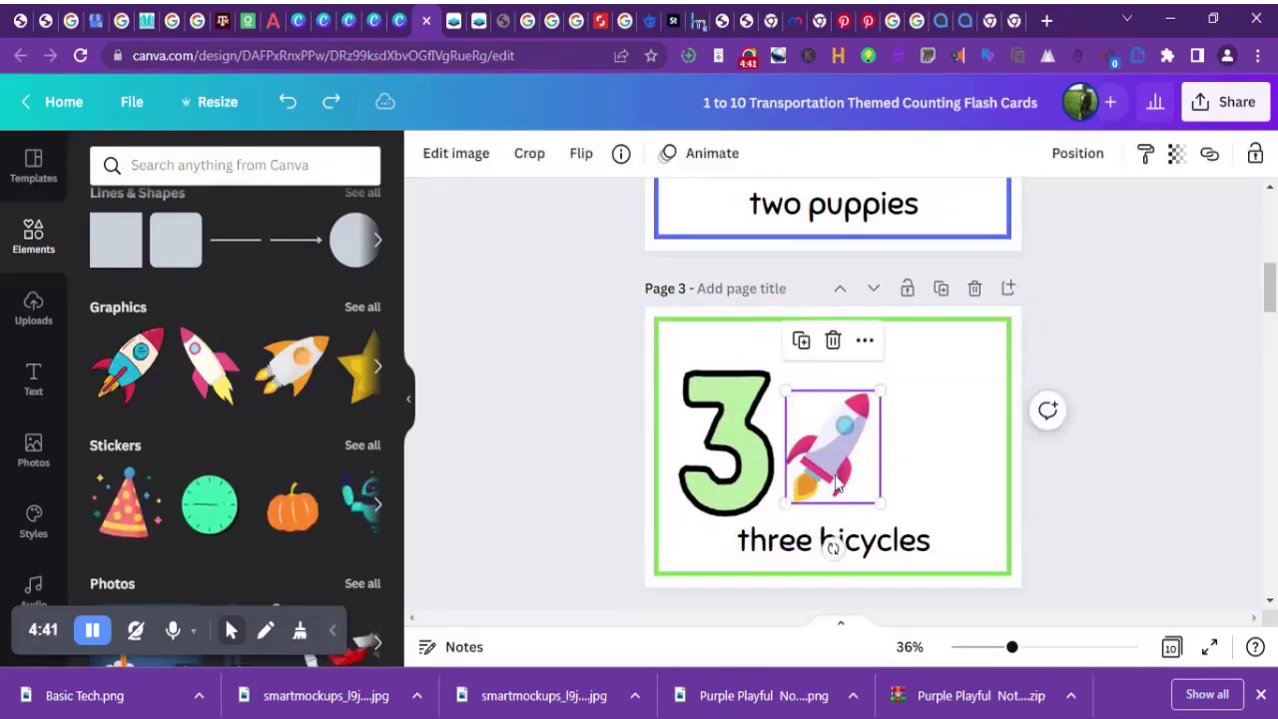
left_click(801, 340)
left_click(807, 345)
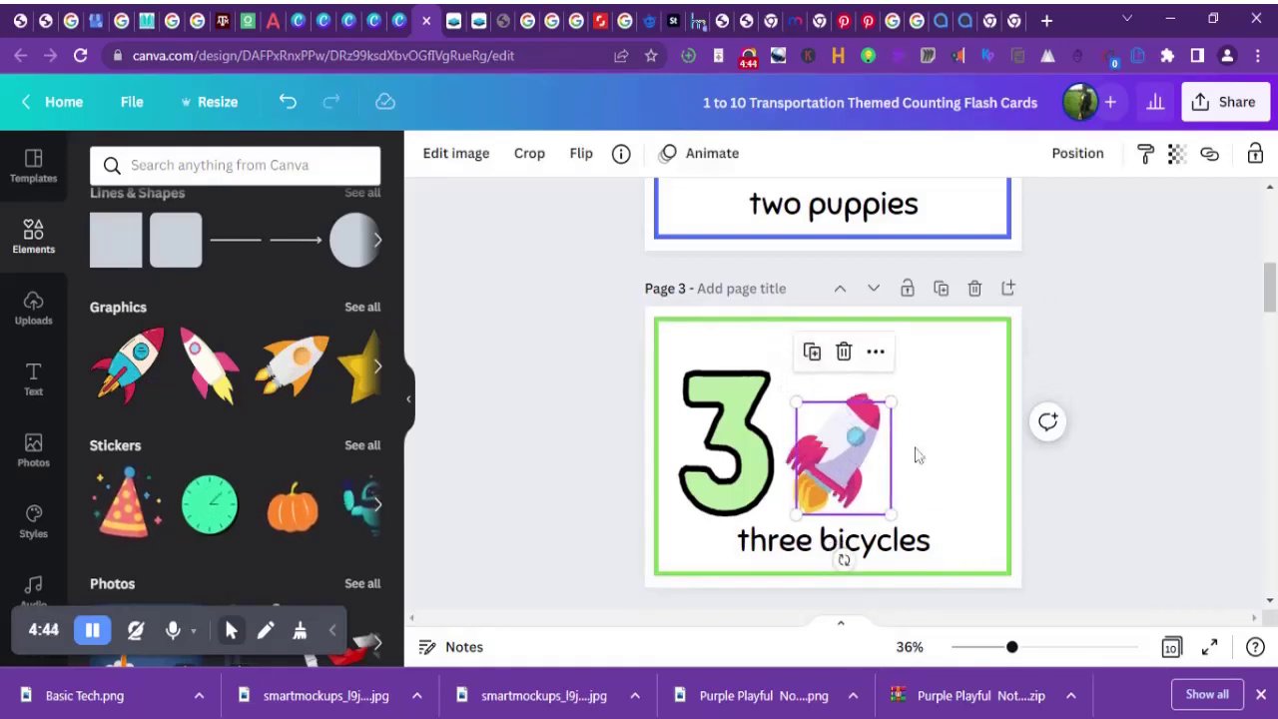
left_click_drag(846, 445, 950, 451)
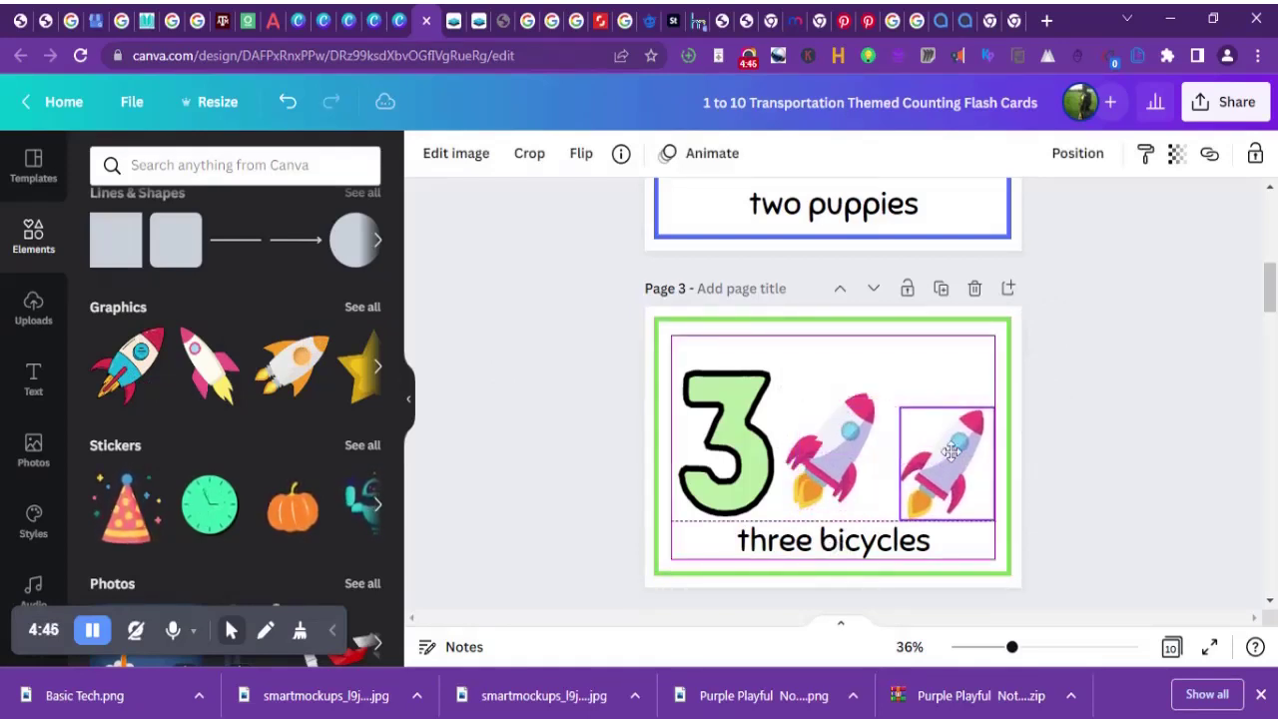
left_click(858, 441)
left_click_drag(858, 441, 942, 446)
left_click(968, 461)
Step: Shrink the top and middle rockets and arrange all three beside the green 3
left_click(820, 389)
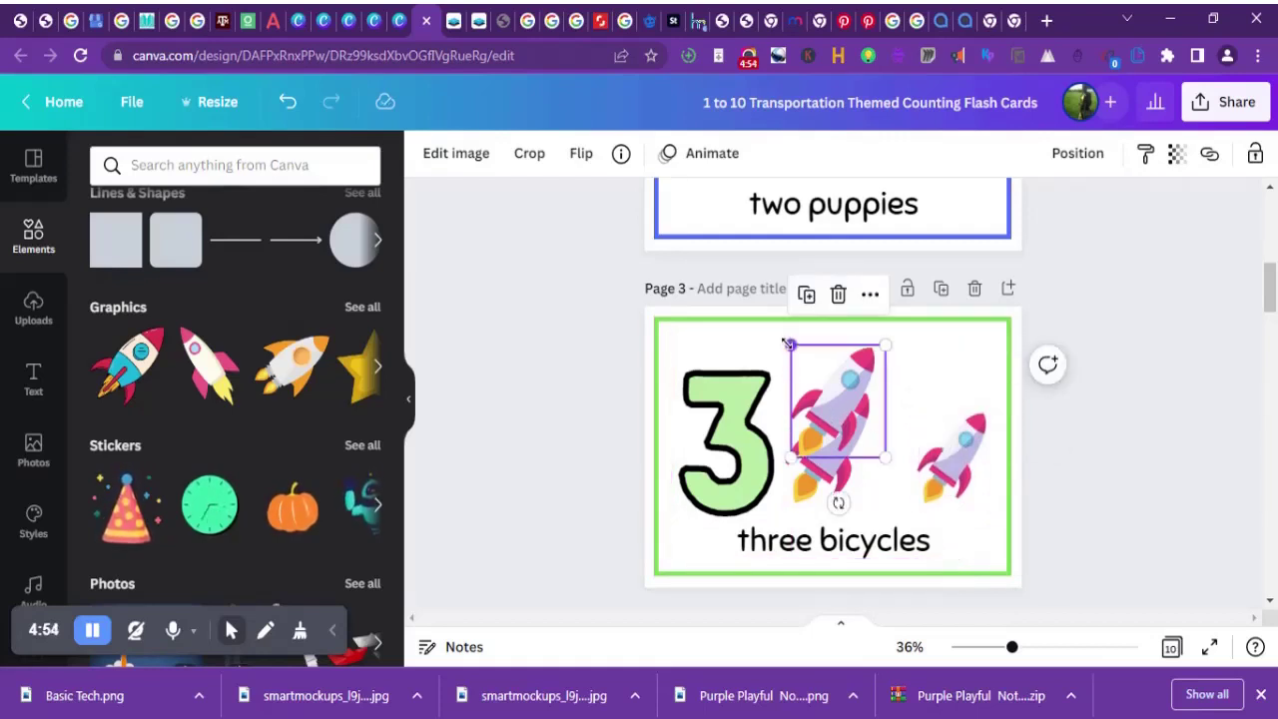
left_click_drag(805, 358, 917, 374)
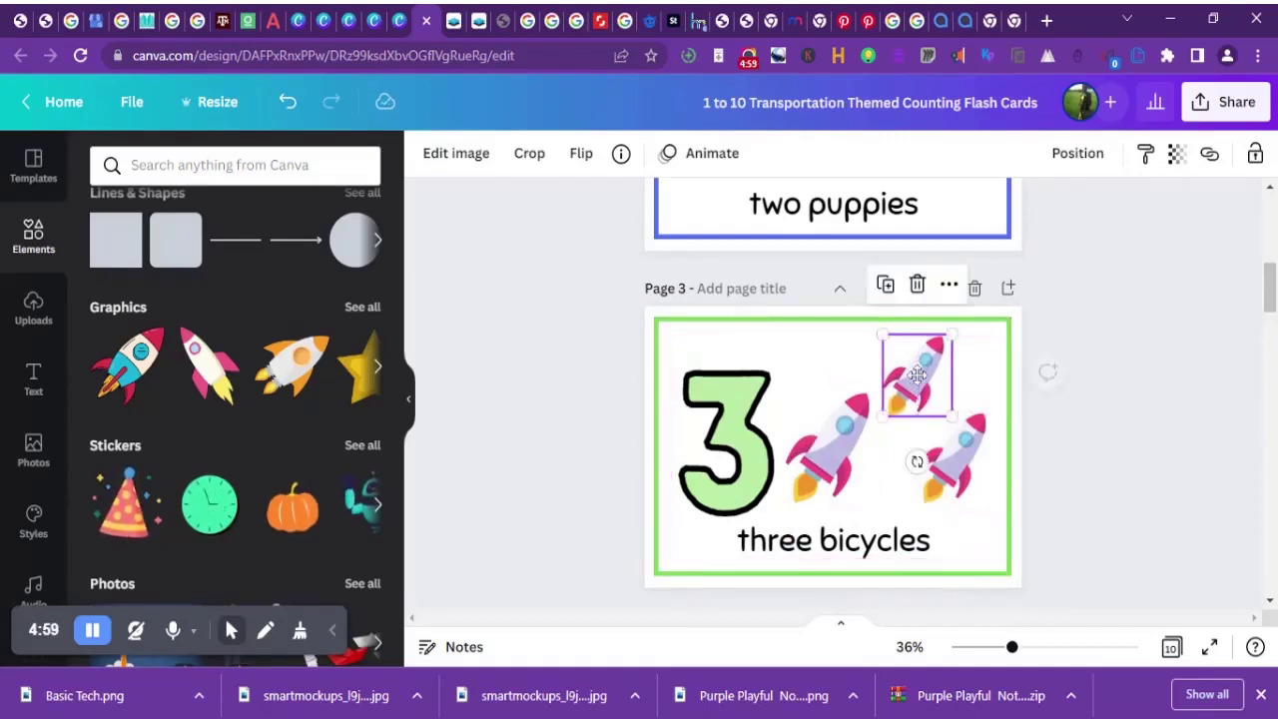
left_click(849, 436)
left_click_drag(784, 389, 807, 412)
left_click_drag(836, 470, 823, 459)
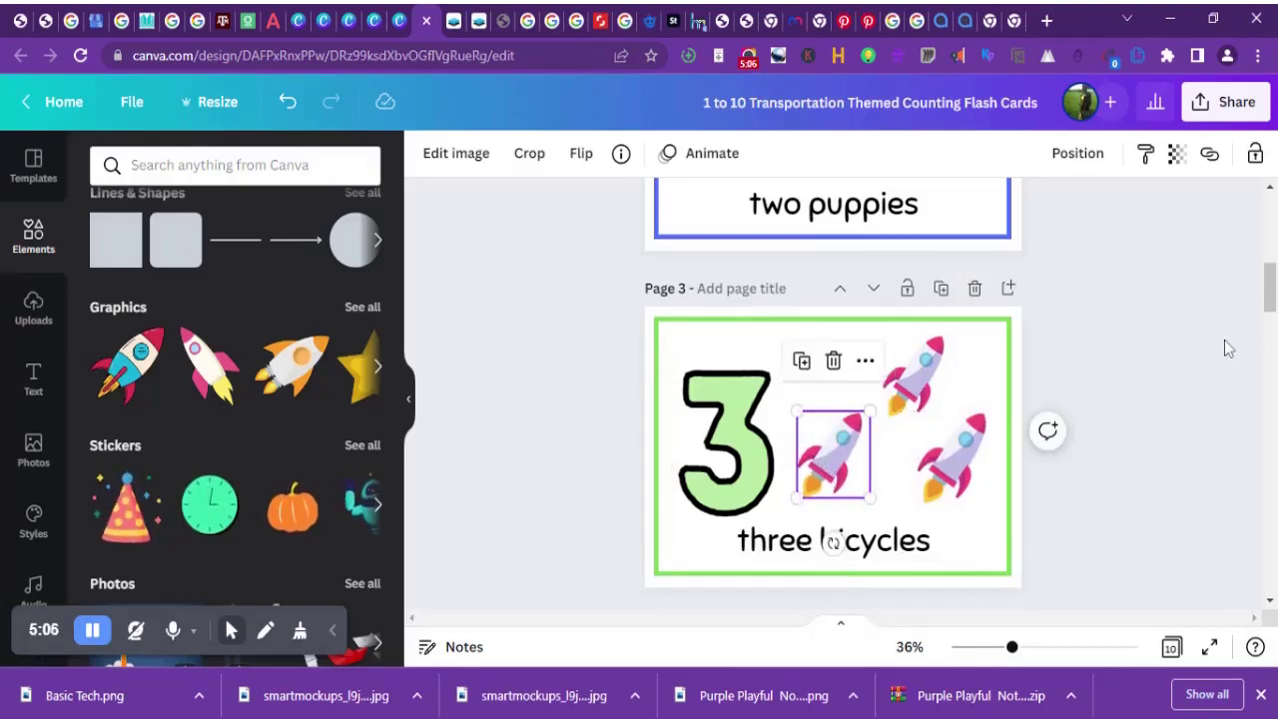
left_click(1227, 347)
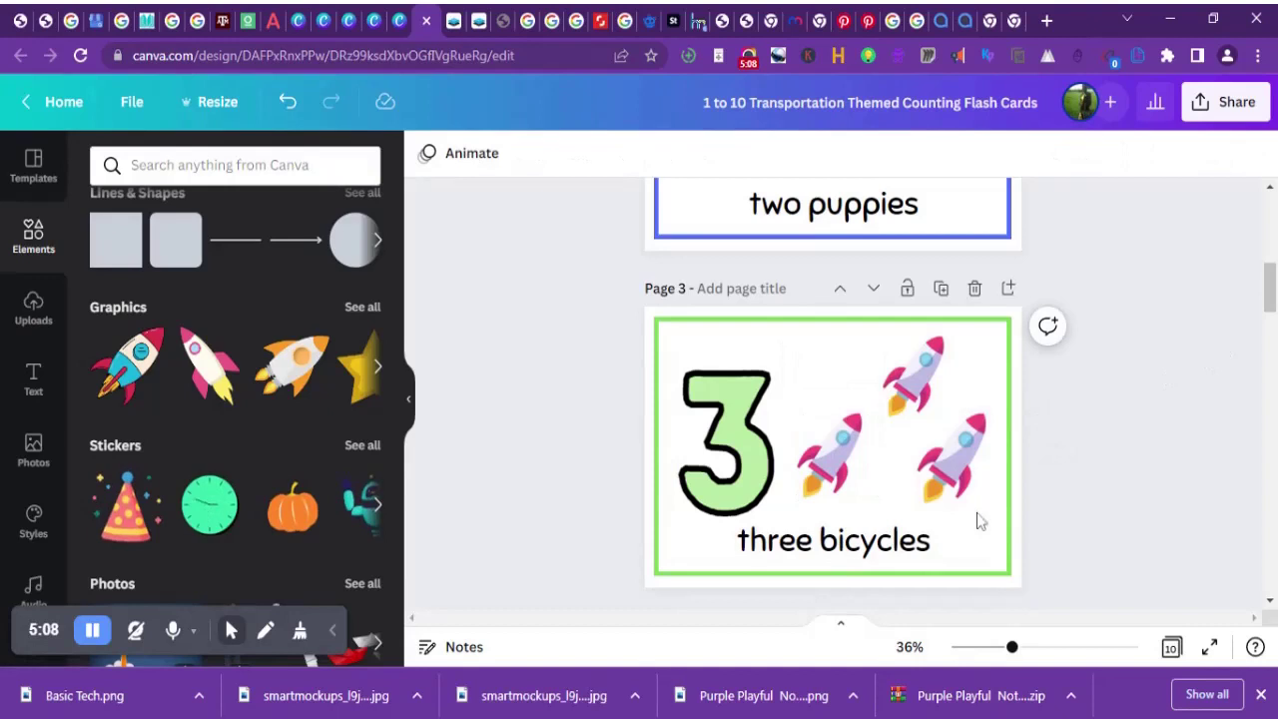
Step: Change the page 3 caption from 'three bicycles' to 'three rcokets'
double_click(897, 557)
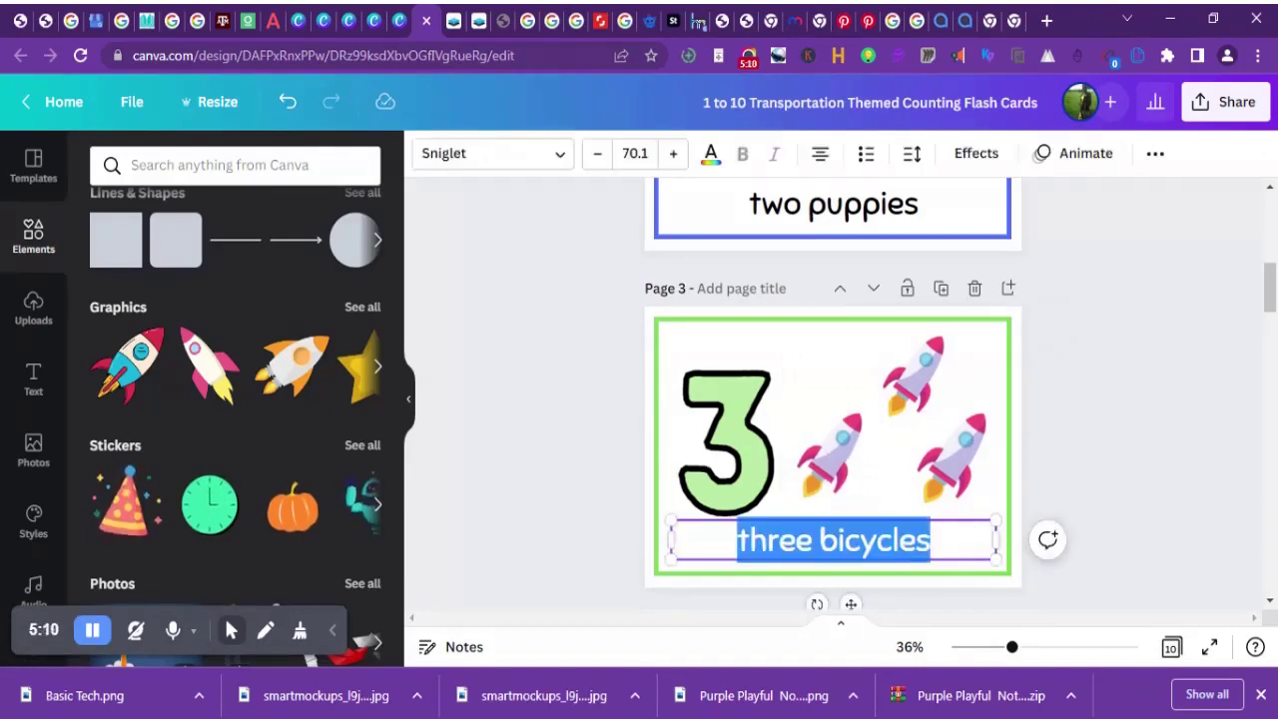
key("Escape")
mouse_move(1271, 293)
left_mouse_down()
mouse_move(1271, 329)
mouse_move(1271, 301)
left_mouse_up()
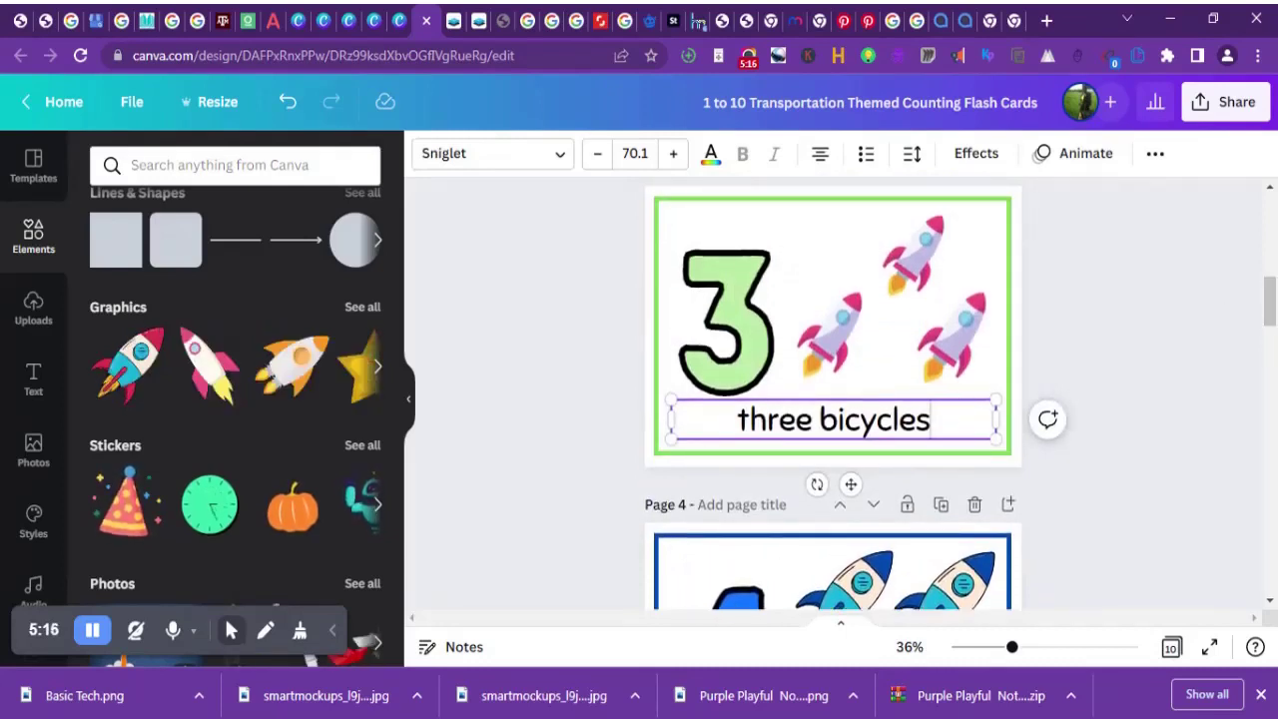
key("BackSpace")
key("BackSpace")
key("BackSpace")
key("BackSpace")
key("BackSpace")
key("BackSpace")
key("BackSpace")
key("BackSpace")
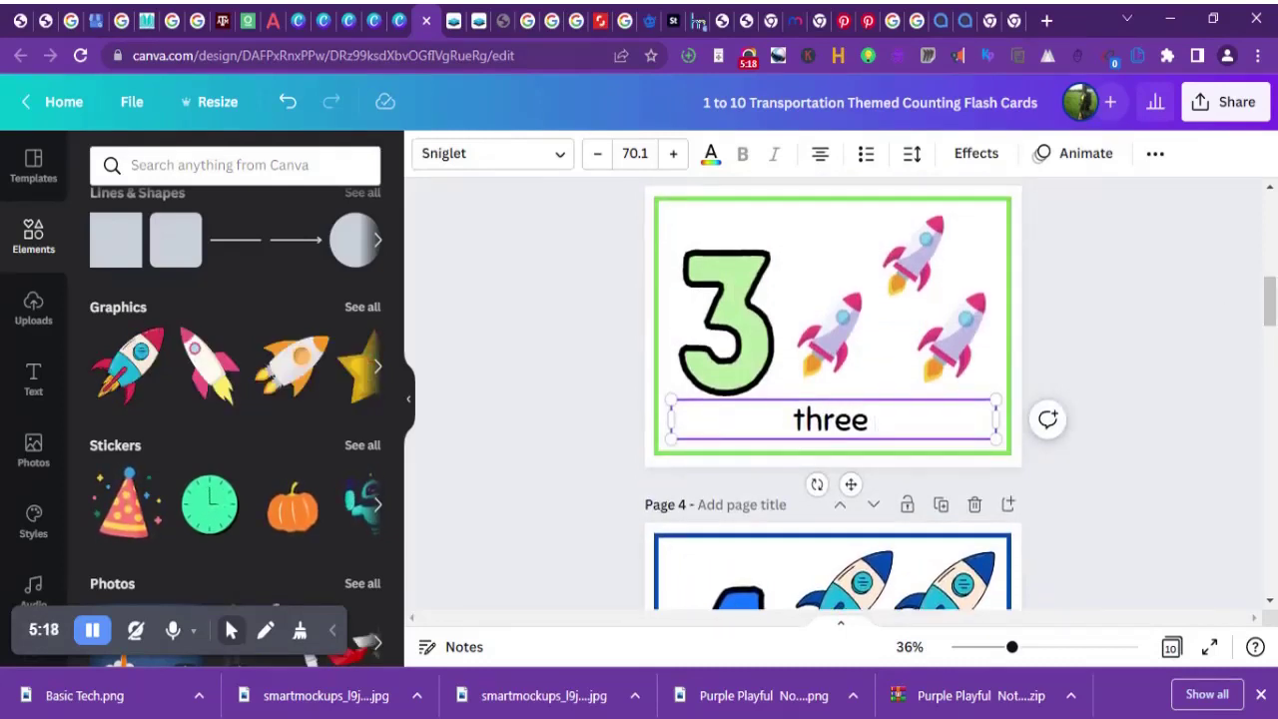
type("rcokets")
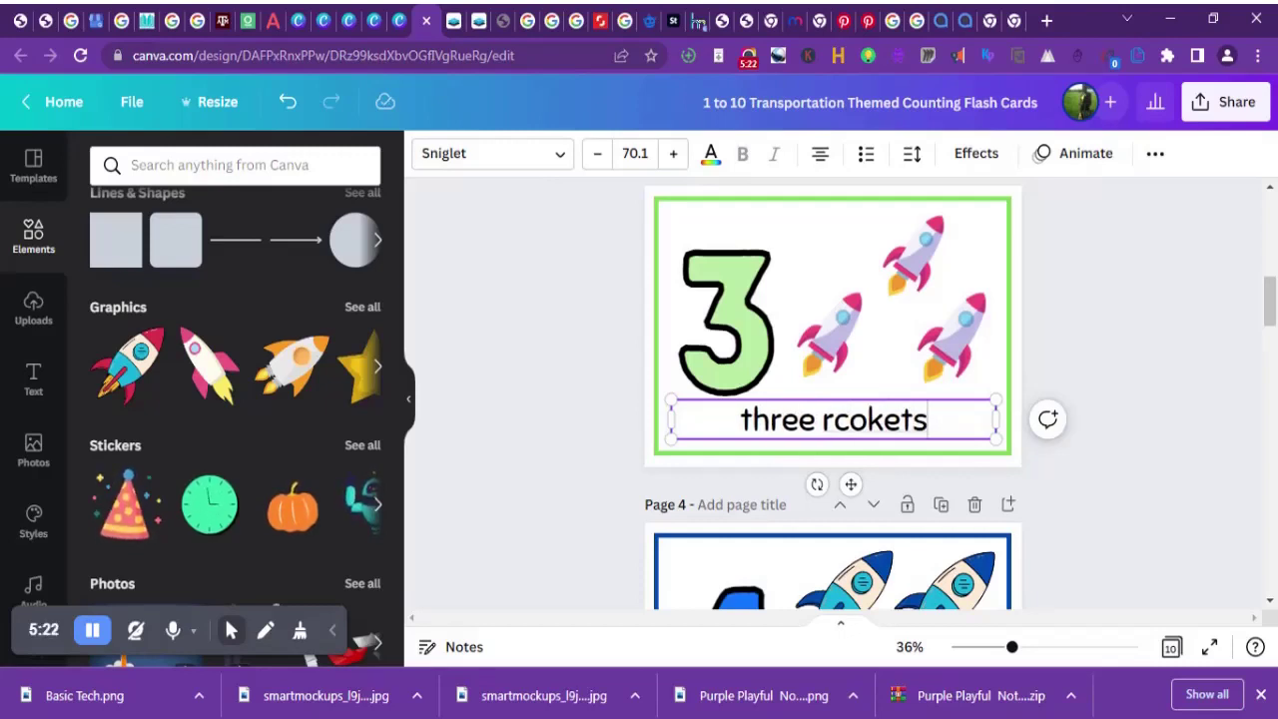
left_click_drag(1272, 315, 1272, 186)
Step: Download the flashcards through Share > Download as a PDF Print file with all pages
left_click(1220, 112)
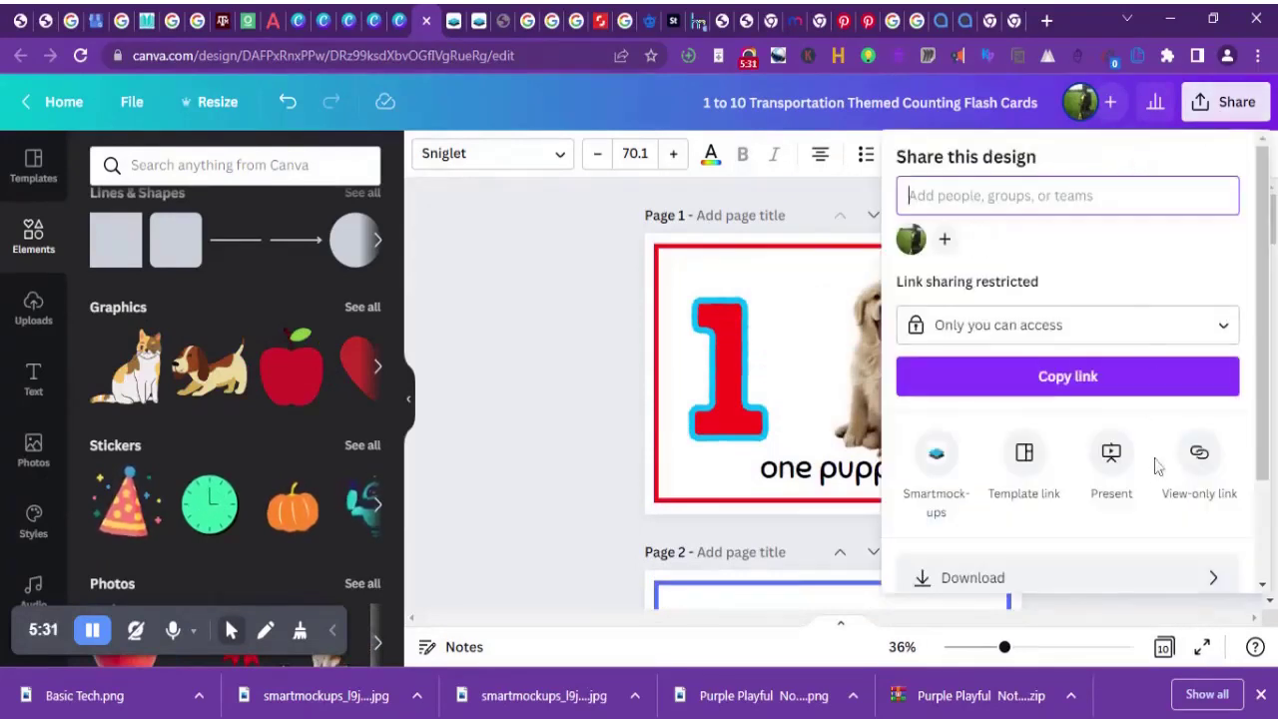
left_click(1004, 576)
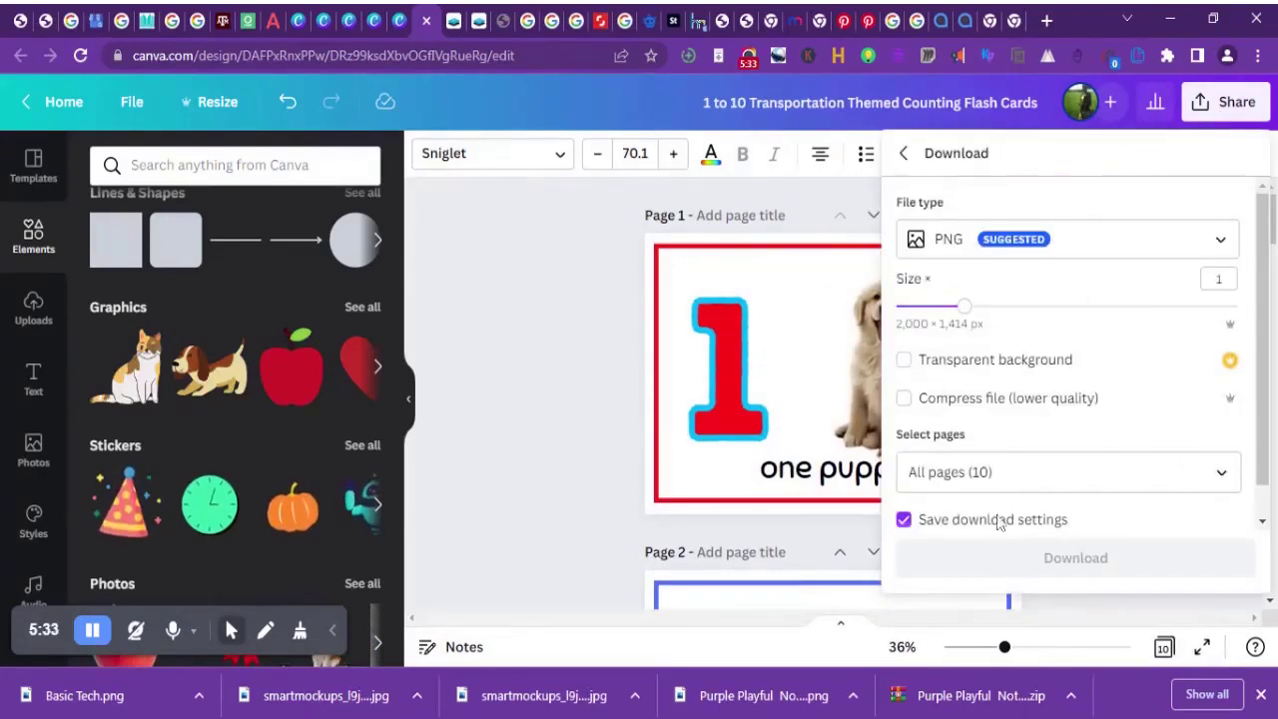
left_click(1150, 249)
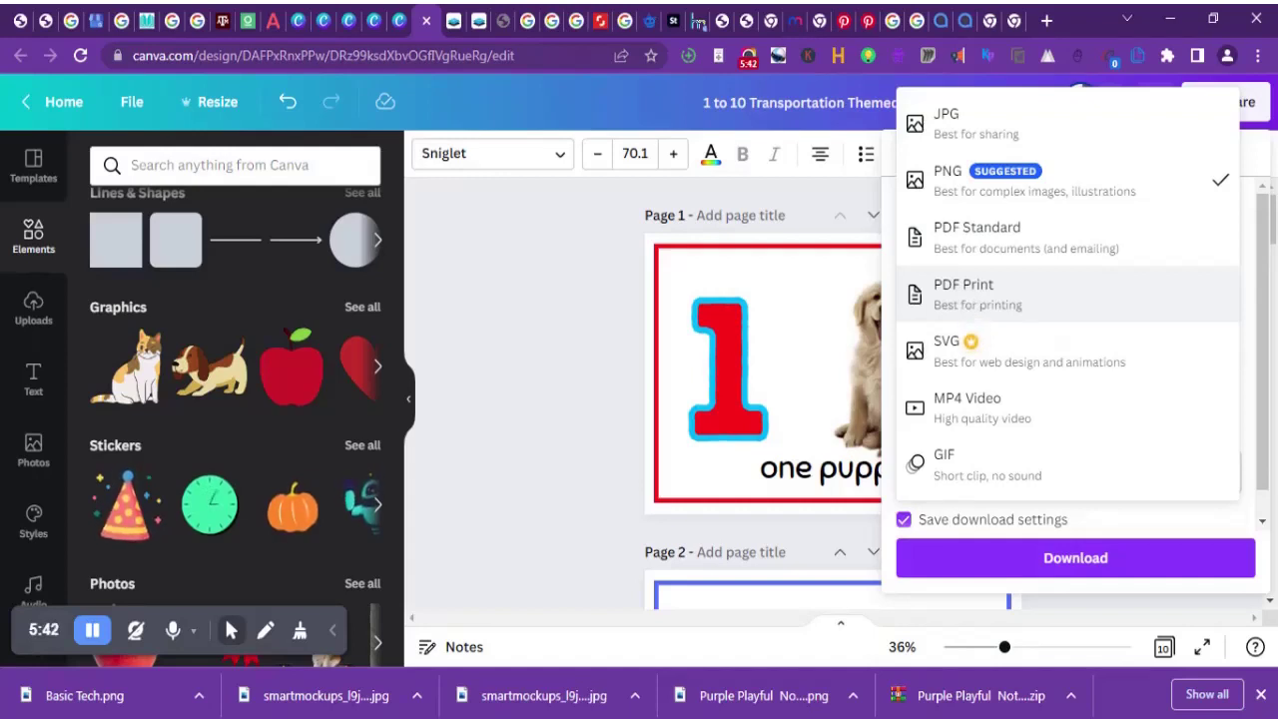
left_click(1004, 312)
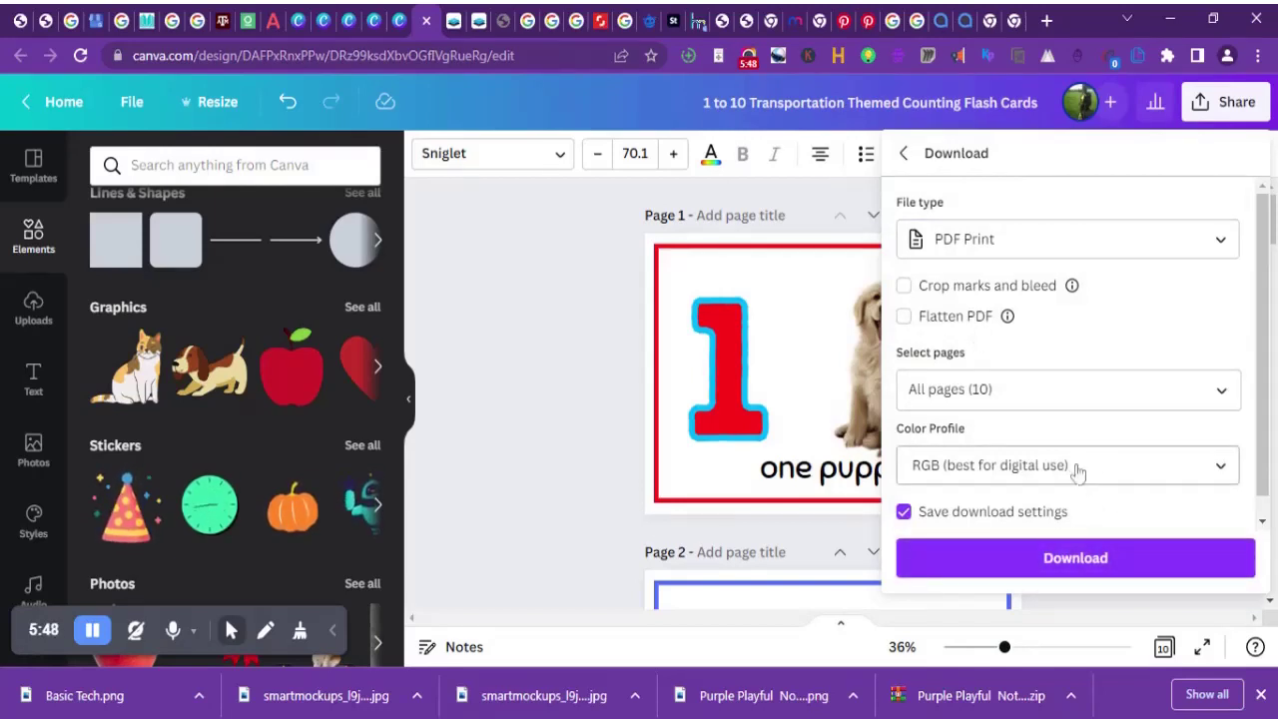
left_click(1077, 558)
left_click(1074, 564)
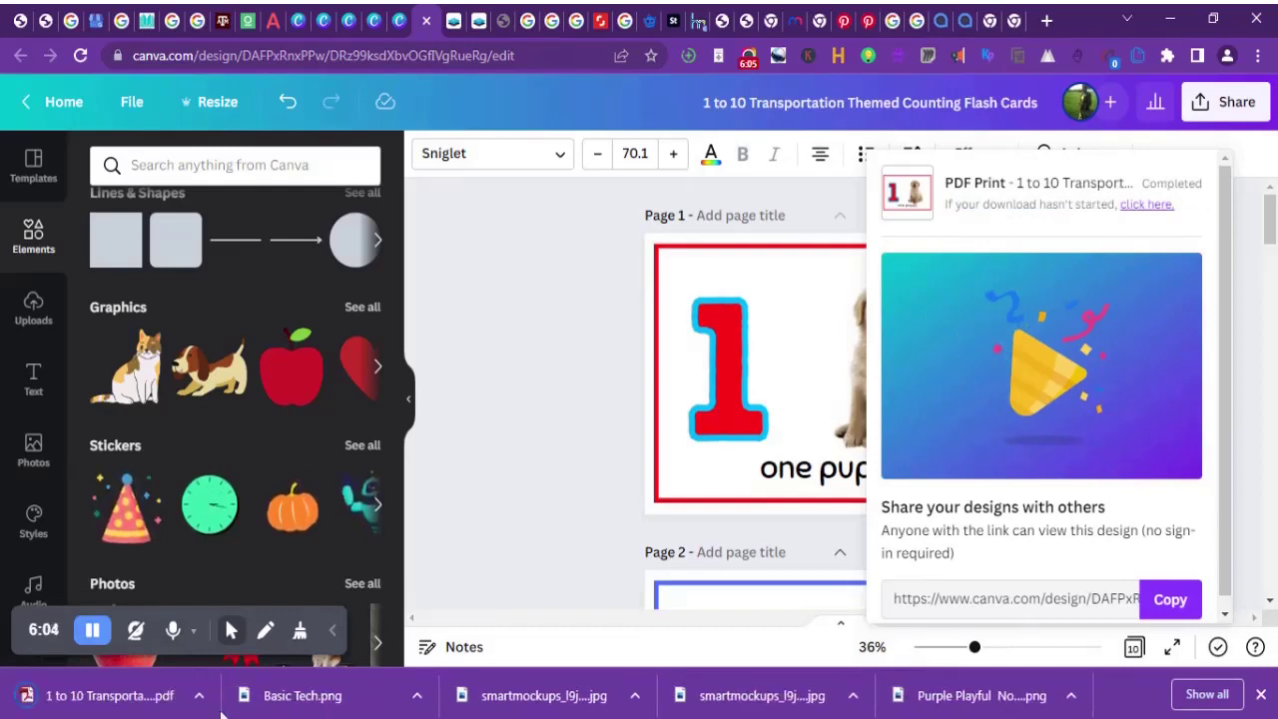
Step: Open the downloaded PDF in Chrome's viewer, scroll through the cards, and save a copy
left_click(142, 704)
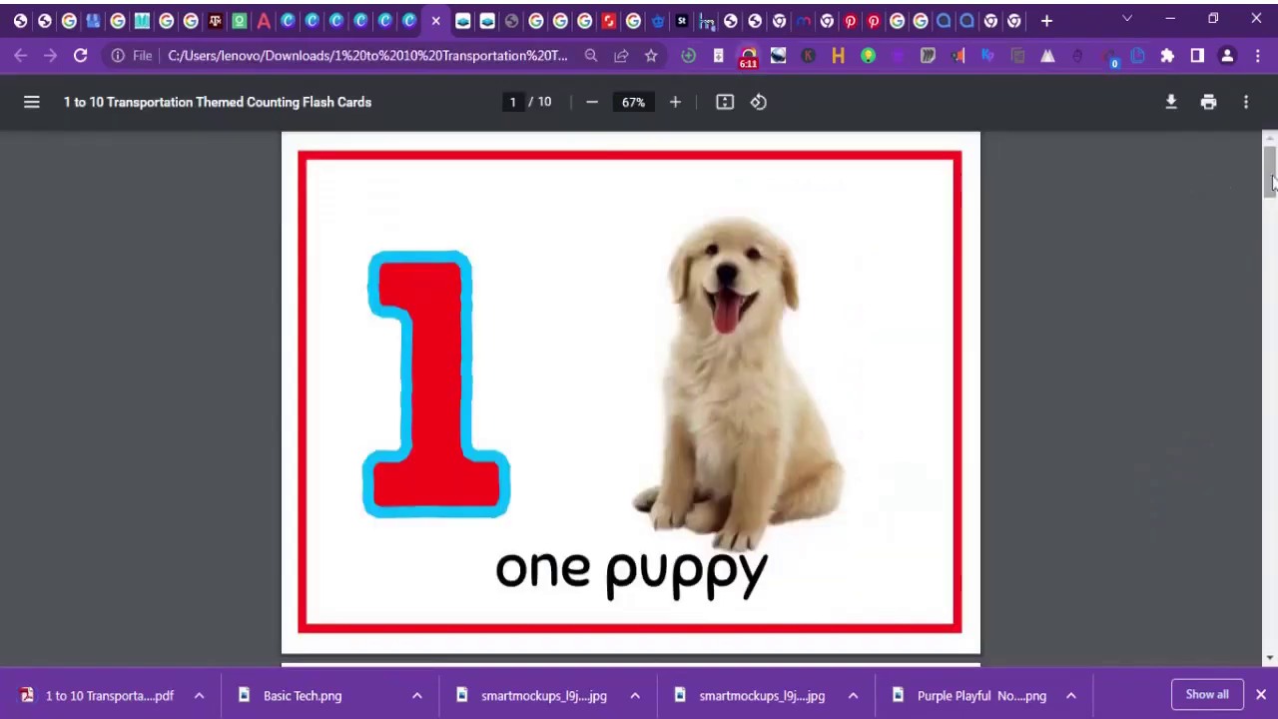
left_click_drag(1272, 180, 1263, 696)
left_click_drag(1264, 632, 1158, 129)
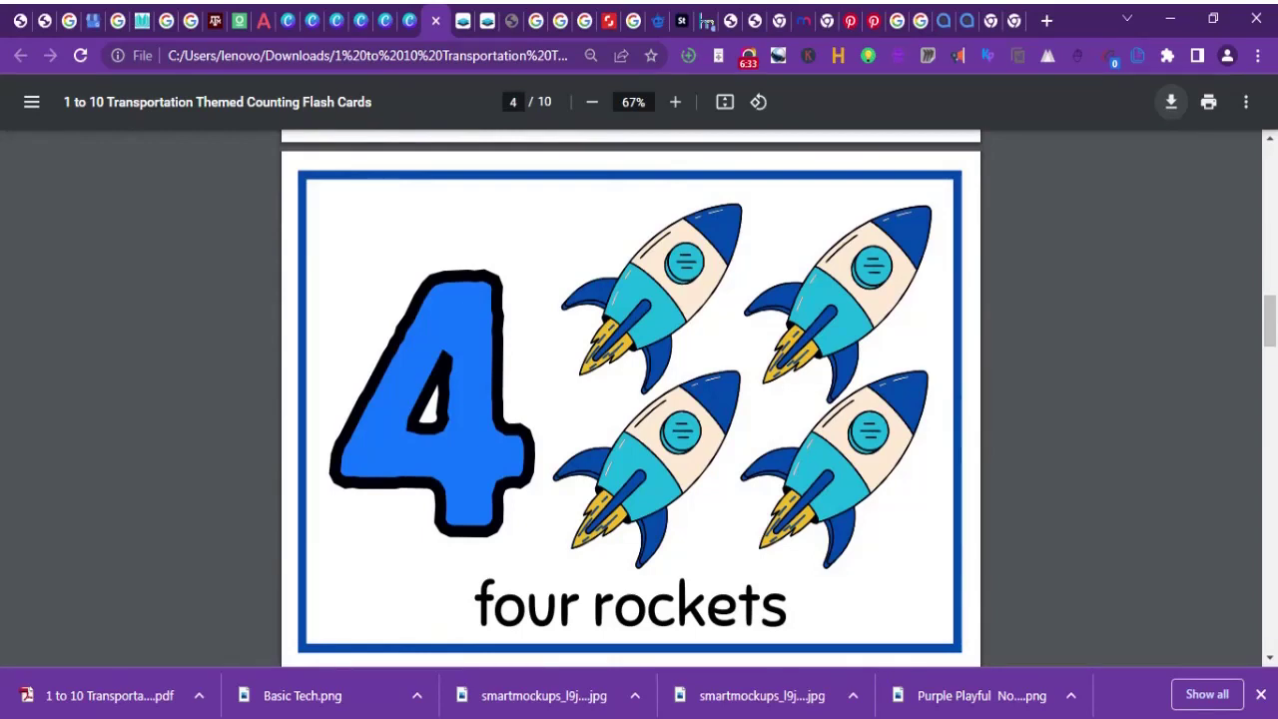
left_click(1170, 104)
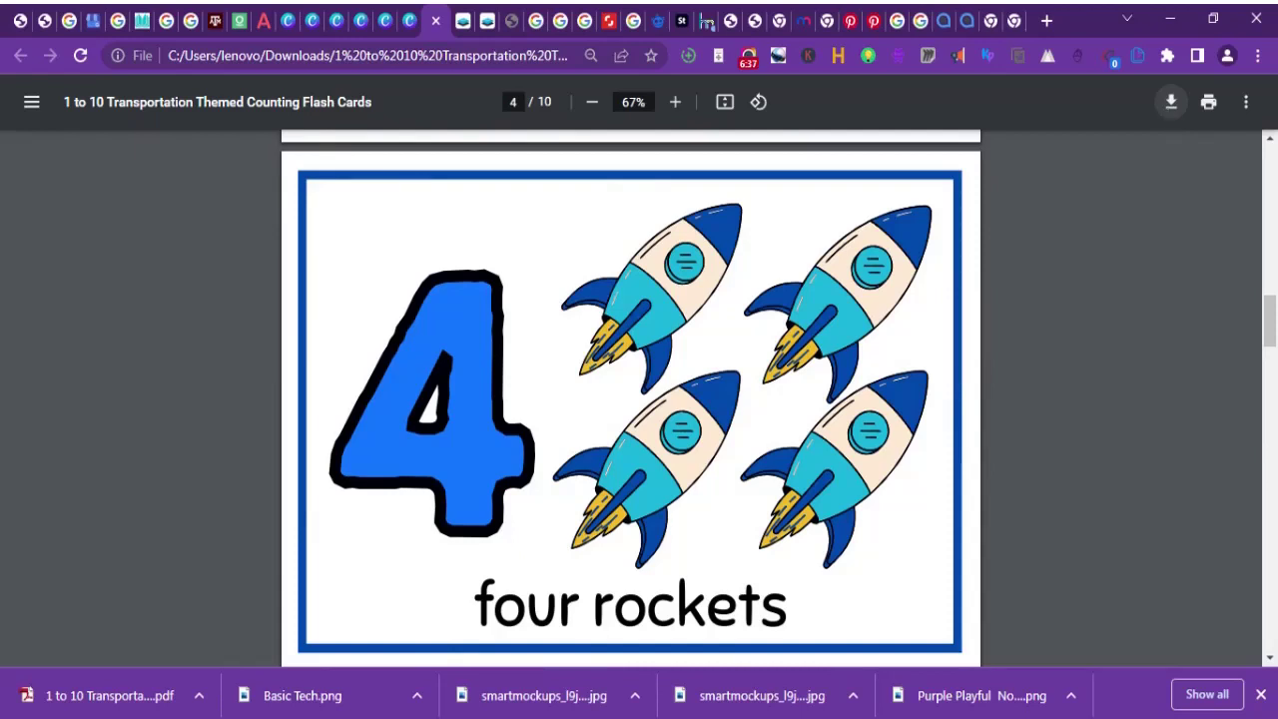